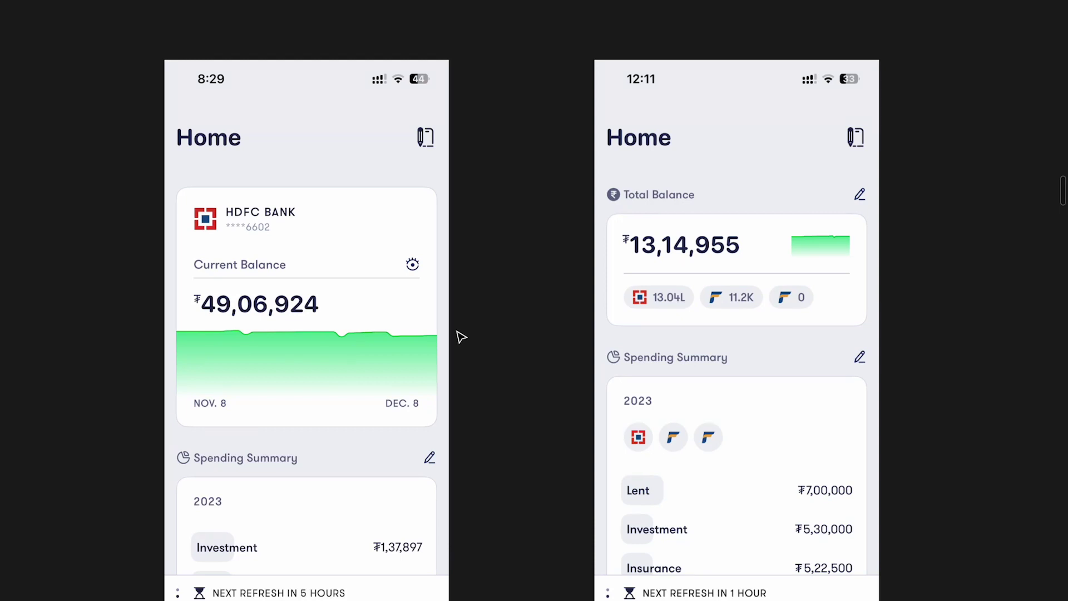
Examine the balance cards on the two existing Home screens, comparing the single-bank Current Balance with the multi-account Total Balance
scroll(461, 336, "up", 3)
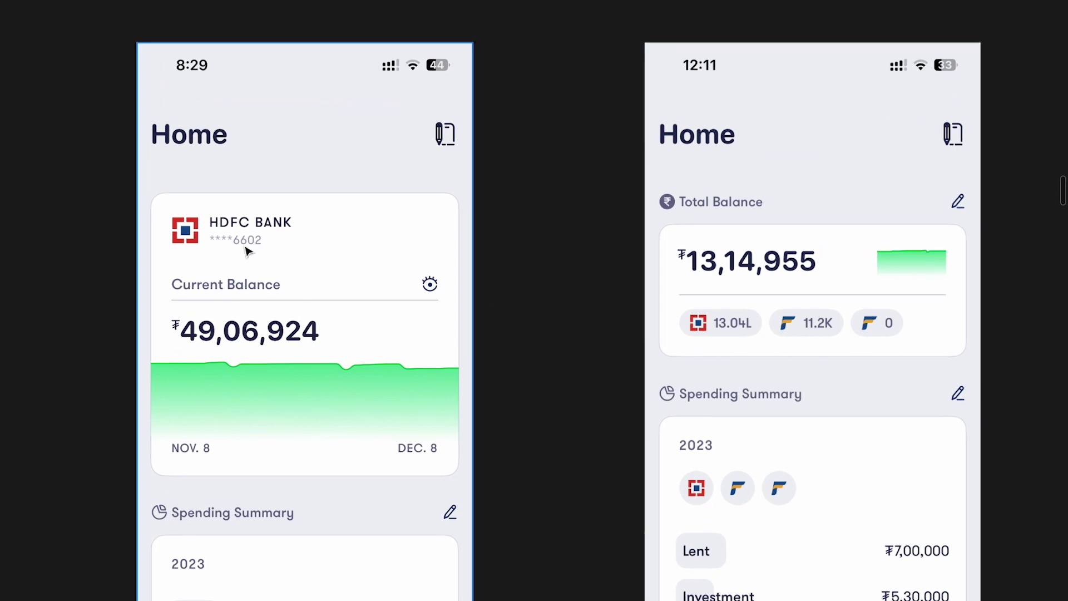
scroll(245, 242, "up", 1)
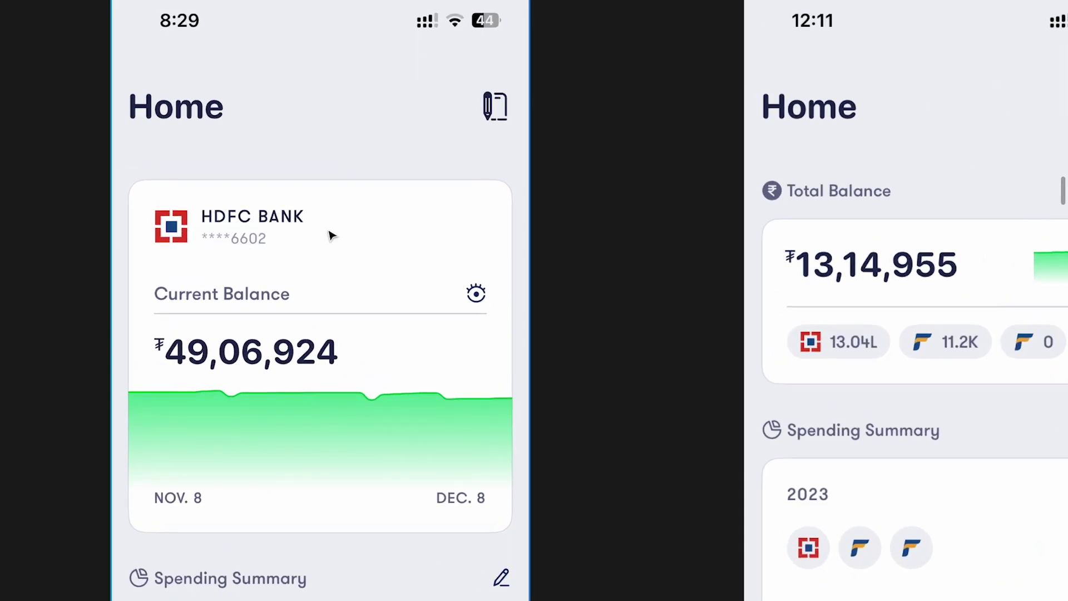
scroll(332, 236, "right", 5)
scroll(737, 365, "left", 5)
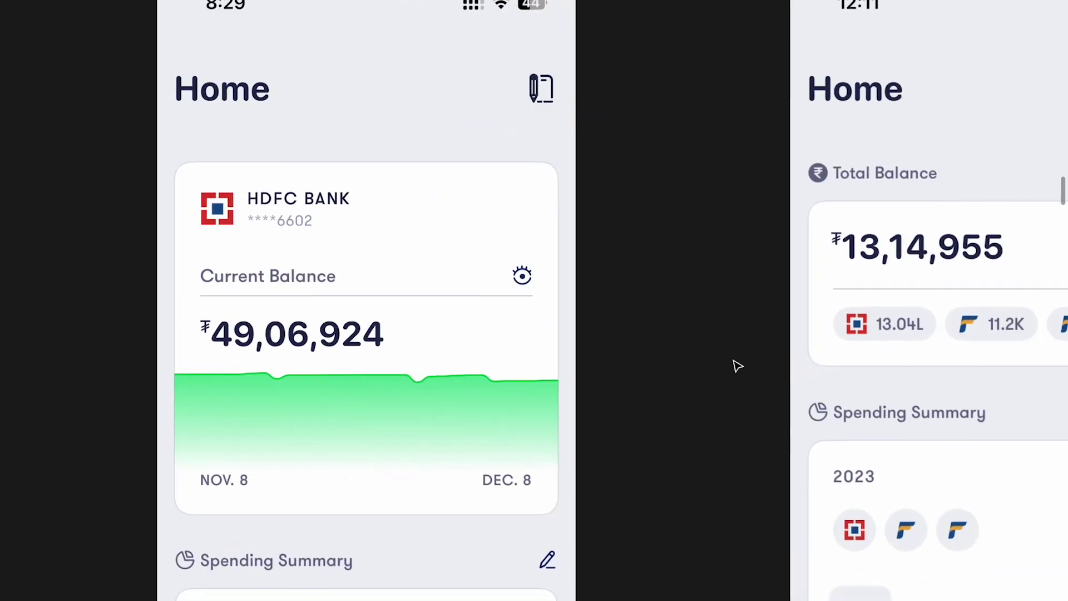
scroll(738, 365, "left", 2)
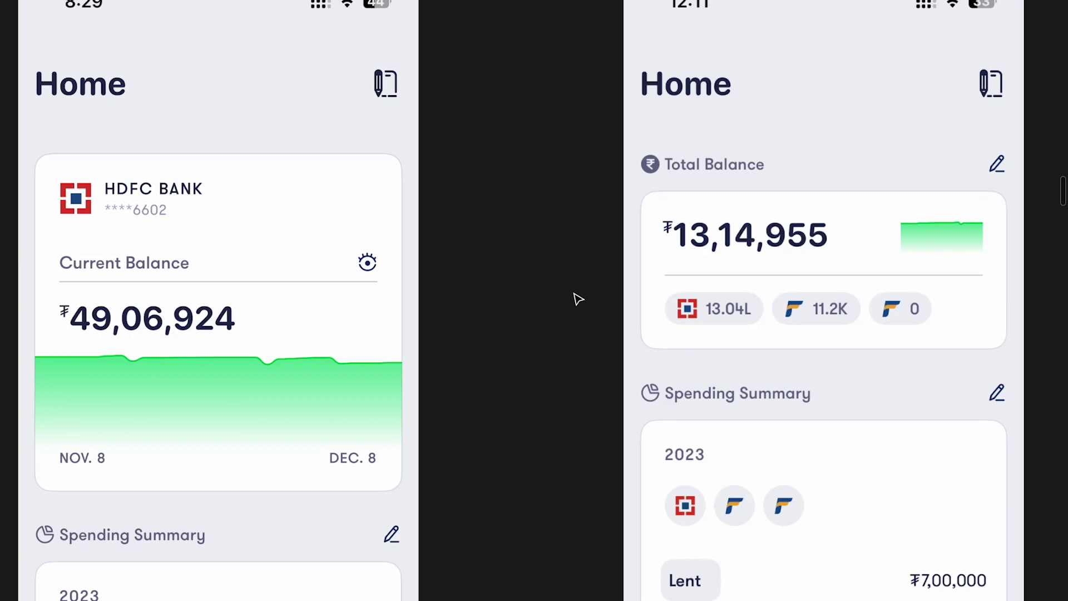
scroll(494, 306, "left", 2)
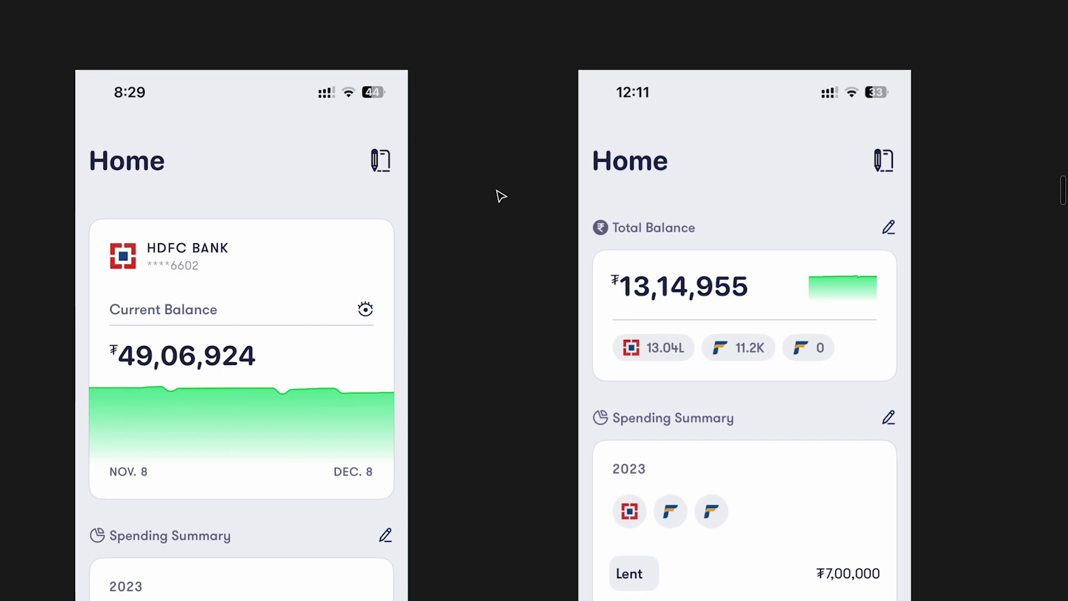
Highlight the trip savings question and the "Current bank balance" solution in the net income sticky note while reviewing it
key("n")
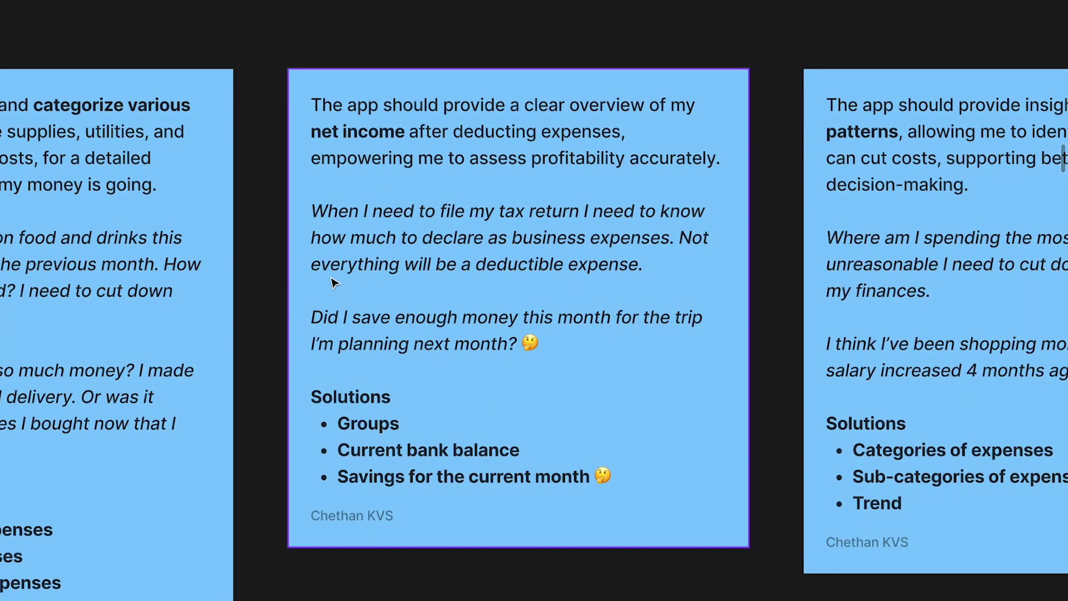
double_click(362, 244)
left_click(362, 336)
left_click(440, 456)
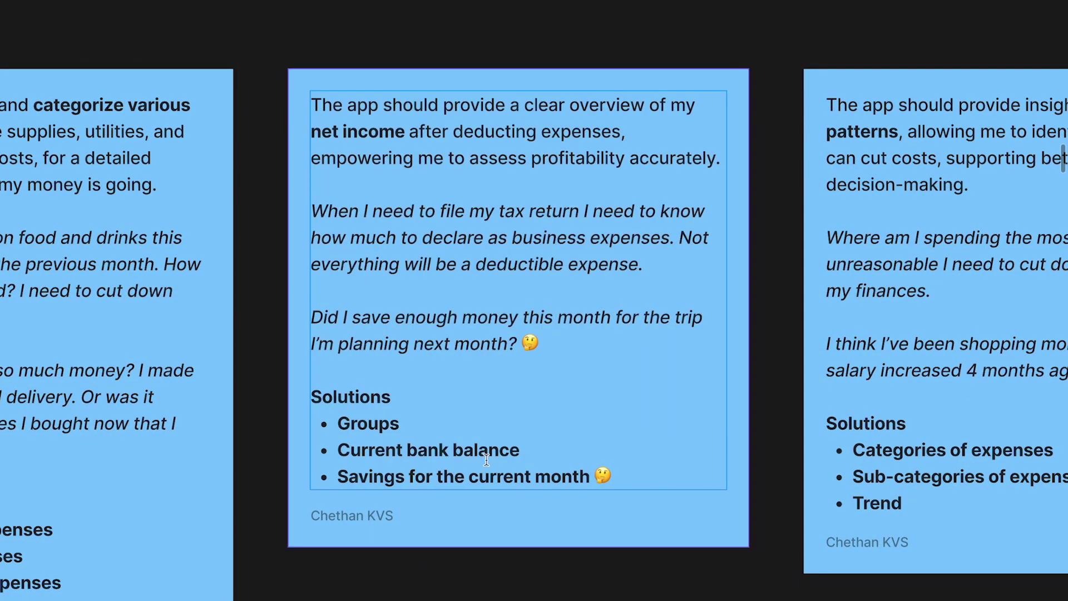
left_click_drag(521, 450, 326, 453)
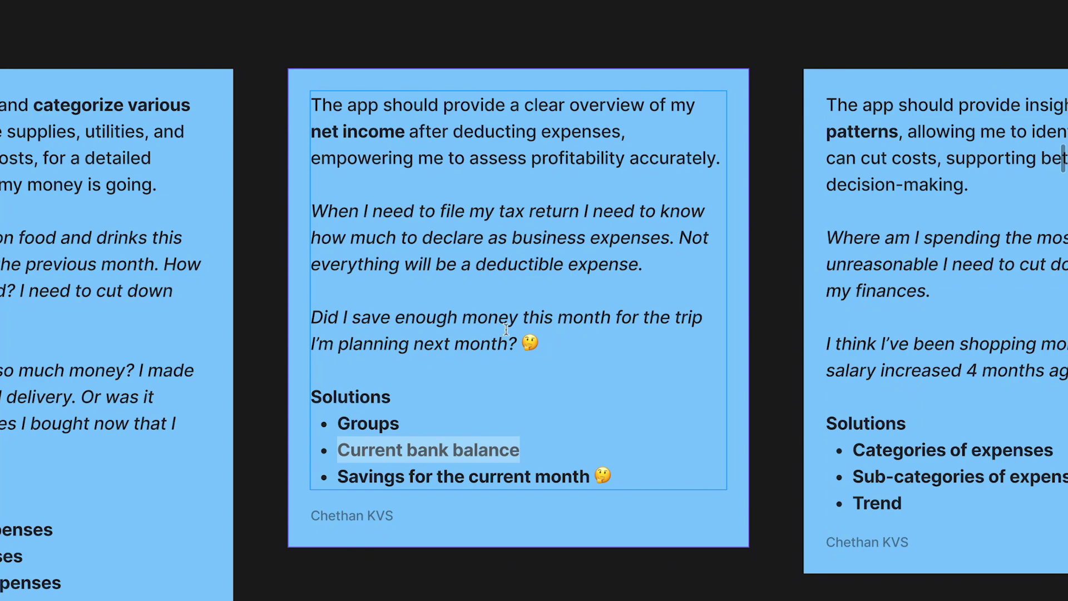
left_click_drag(312, 317, 751, 315)
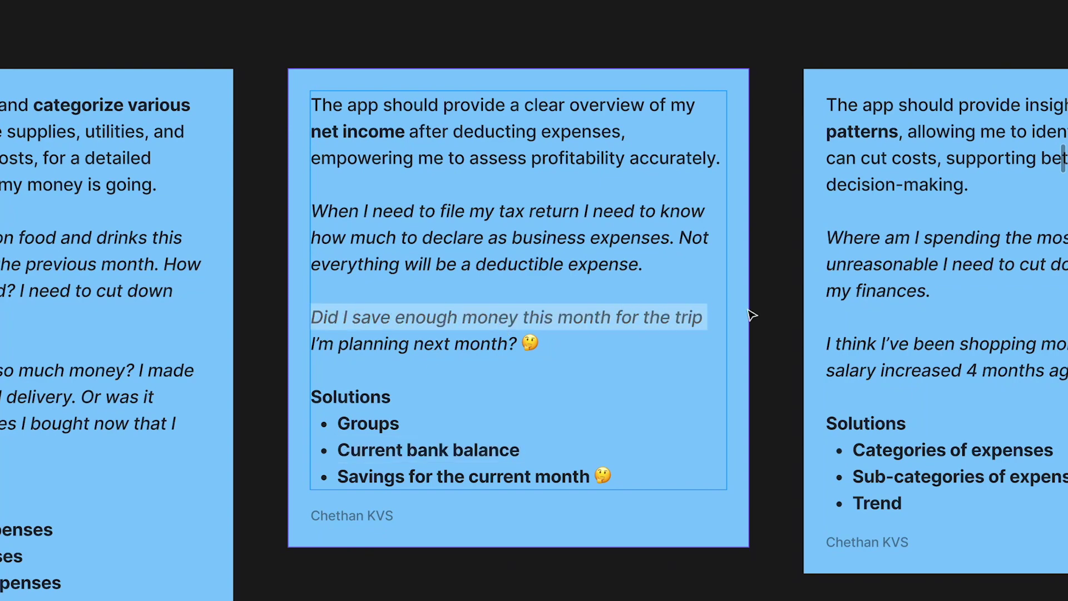
left_click_drag(542, 356, 231, 355)
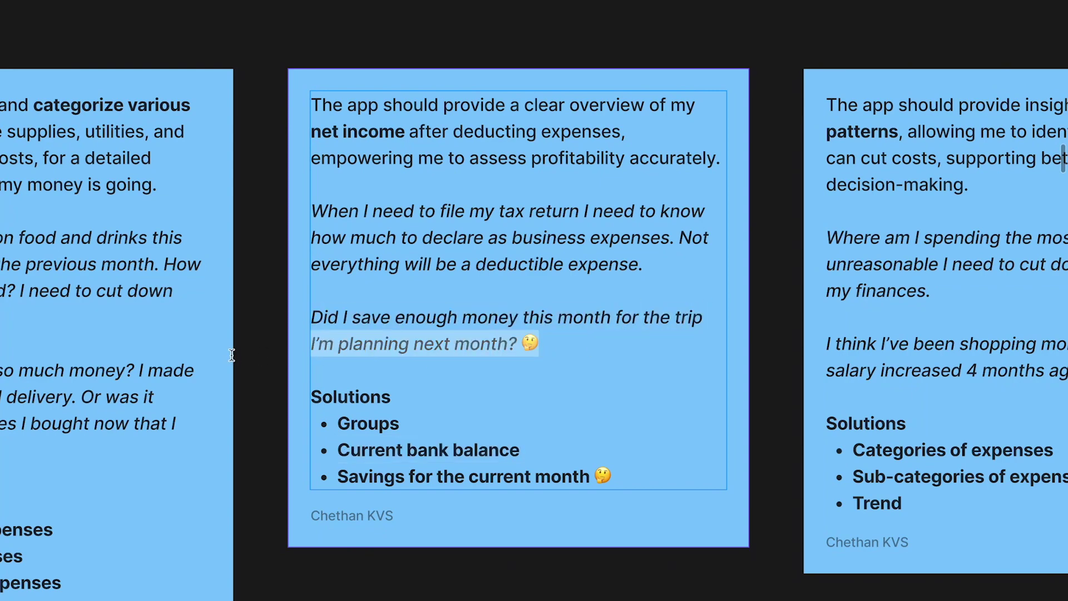
left_click_drag(559, 343, 323, 316)
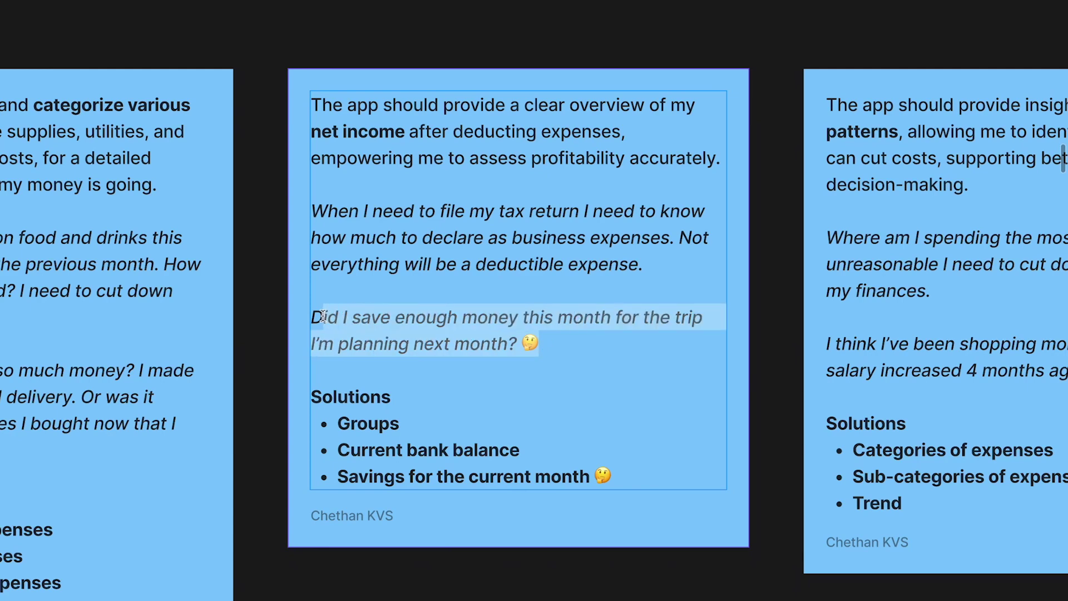
left_click(488, 451)
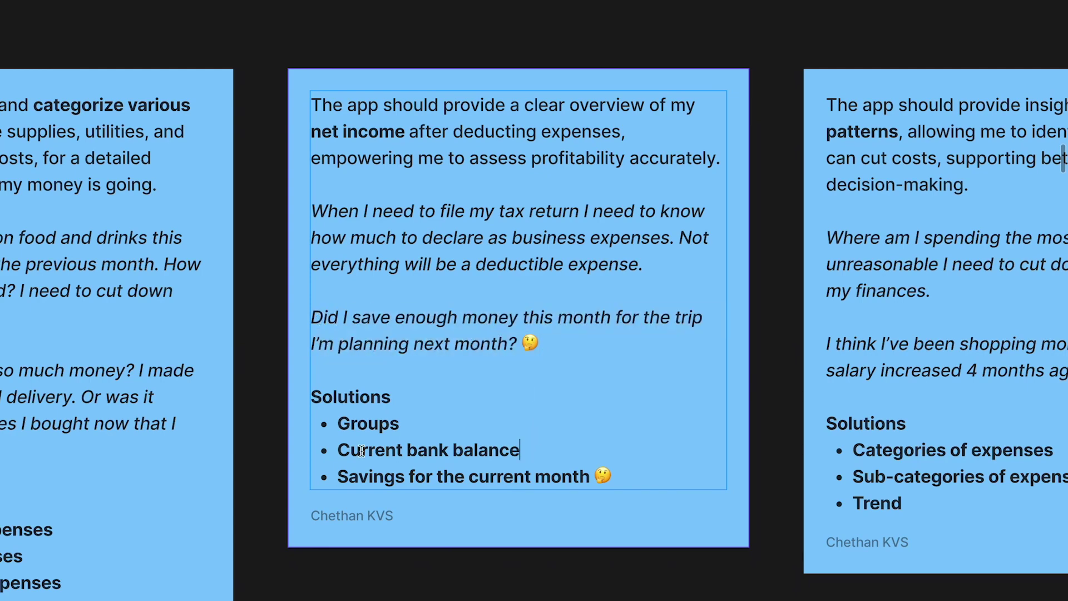
triple_click(470, 450)
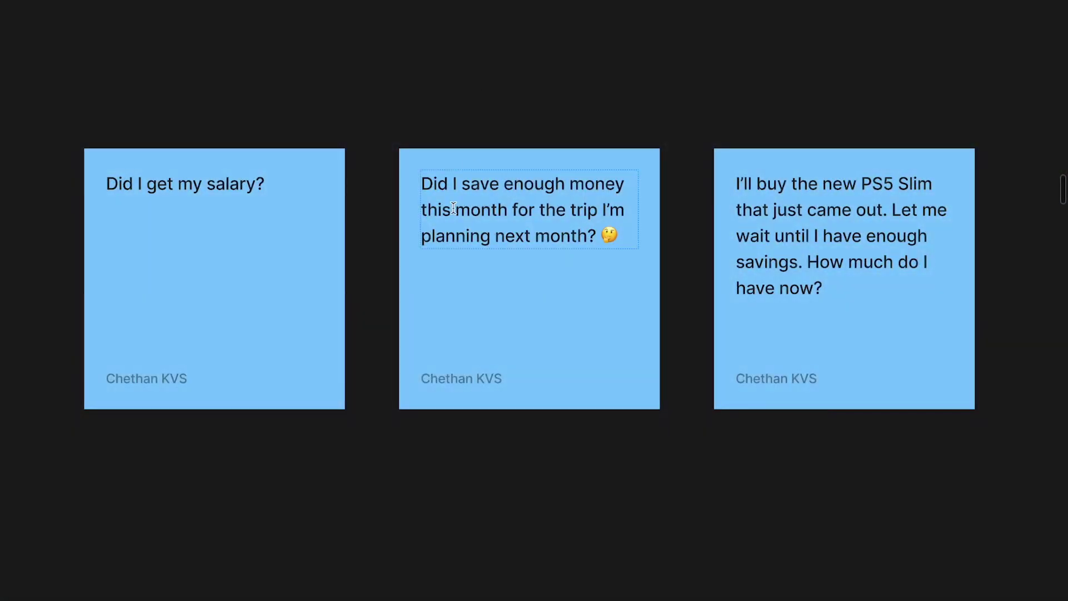
Review the three question notes about salary, trip savings and the PS5 Slim, highlighting the first two notes' text
double_click(453, 208)
left_click_drag(433, 184, 652, 271)
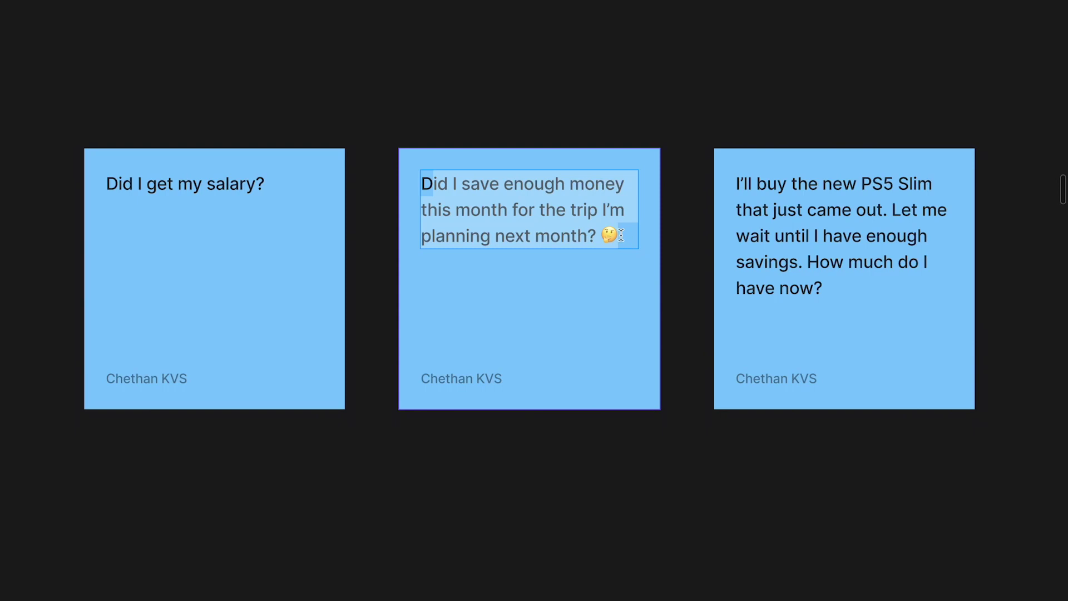
double_click(289, 183)
left_click_drag(288, 183, 11, 191)
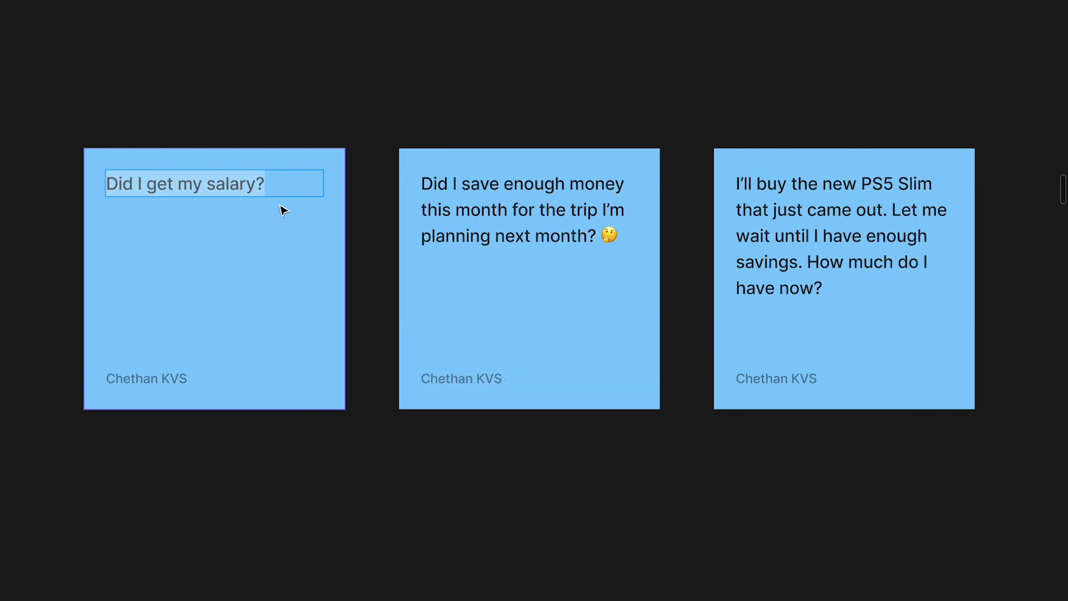
key("Escape")
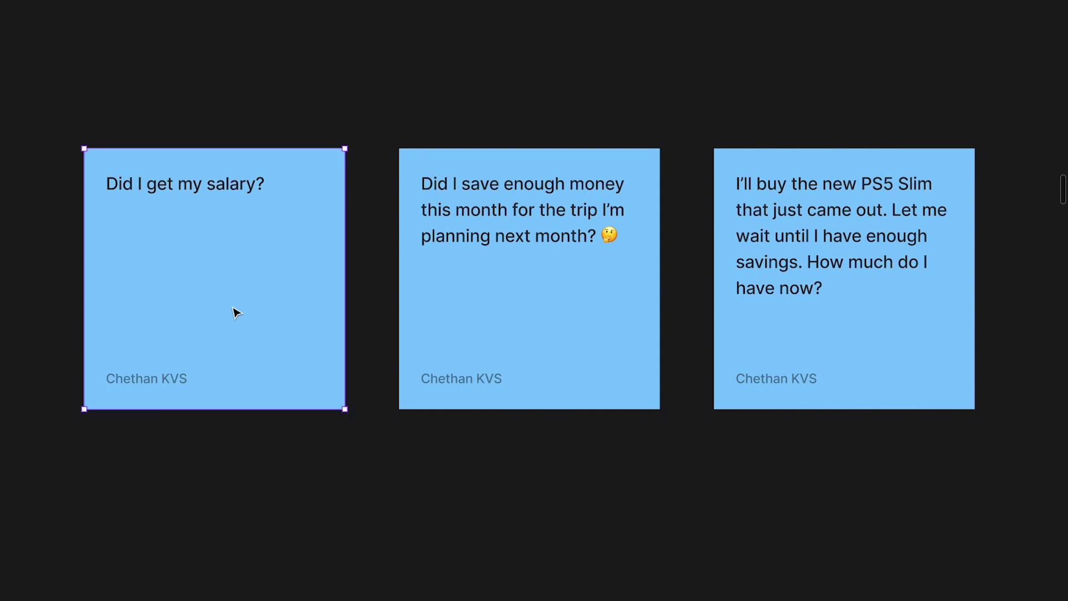
left_click(482, 208)
left_click(909, 266)
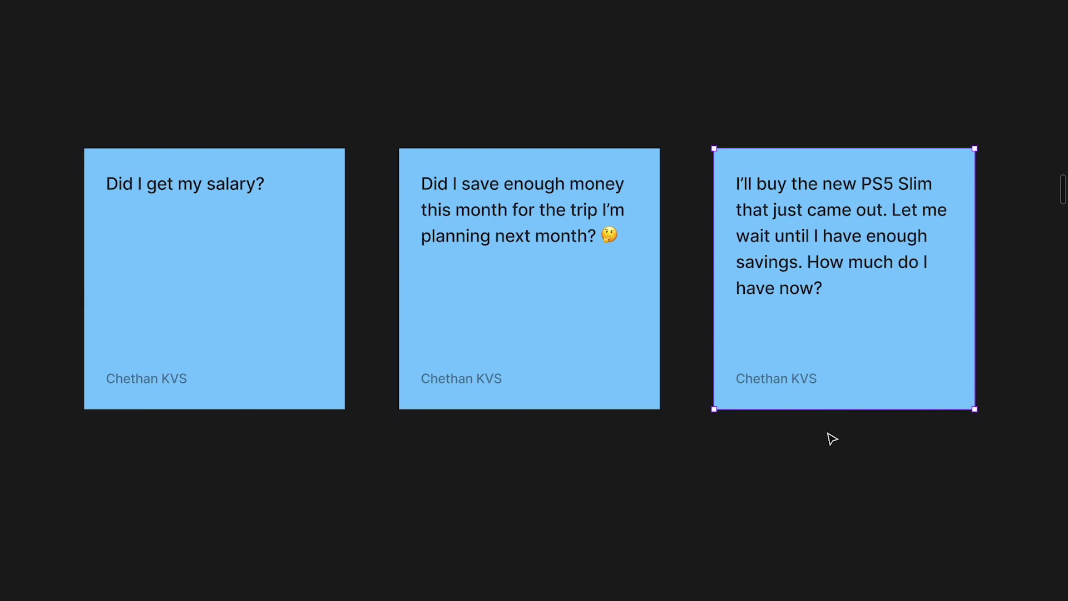
Compare the redesigned Home frame's grey-titled Current balance card with the balance cards on the two existing Home screens
scroll(833, 437, "right", 10)
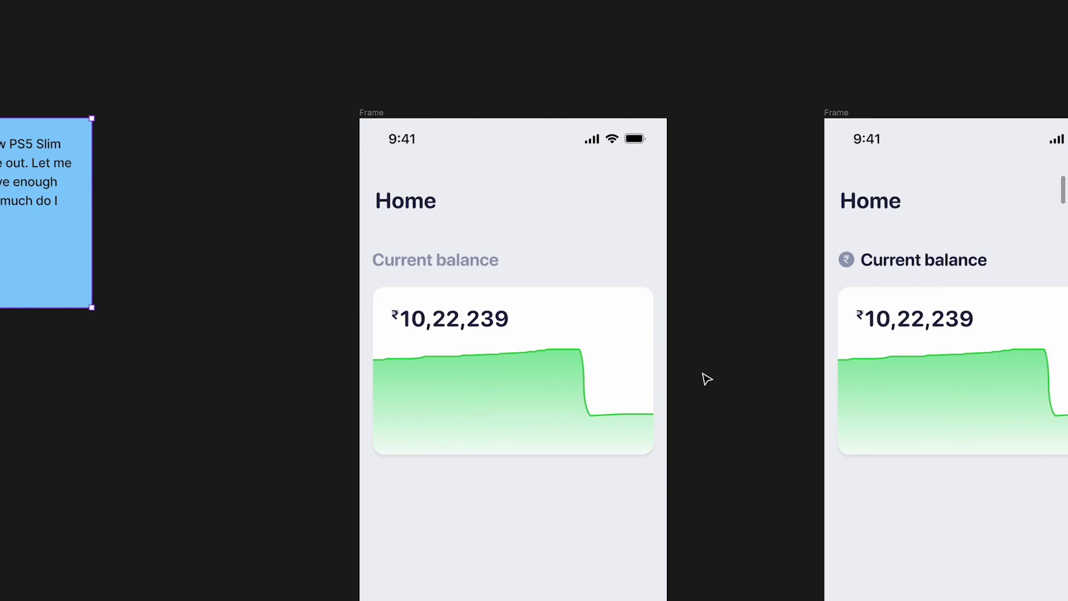
scroll(707, 378, "up", 5)
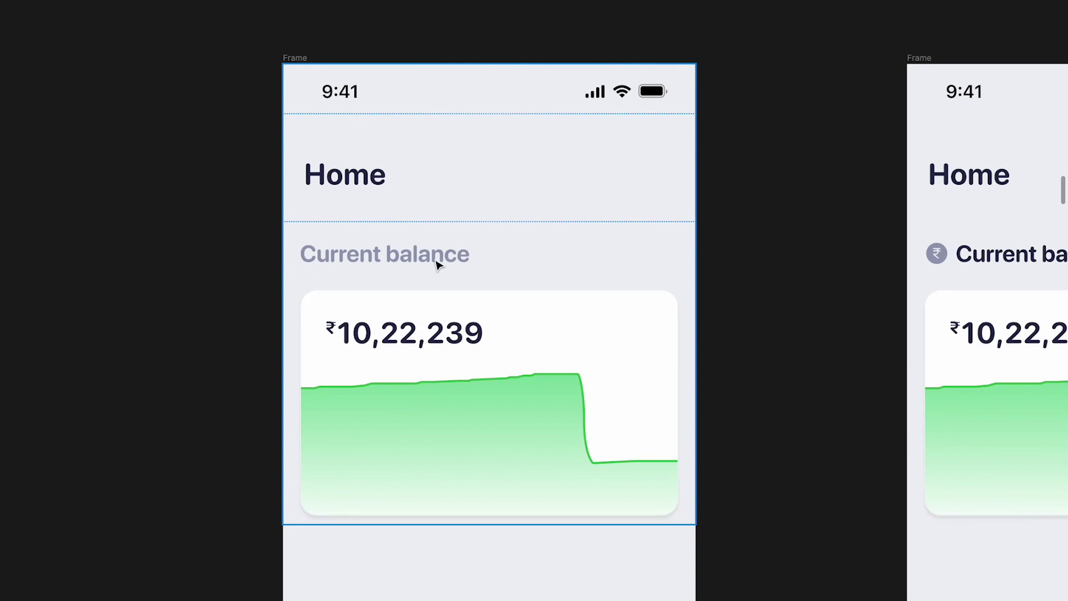
scroll(437, 265, "left", 15)
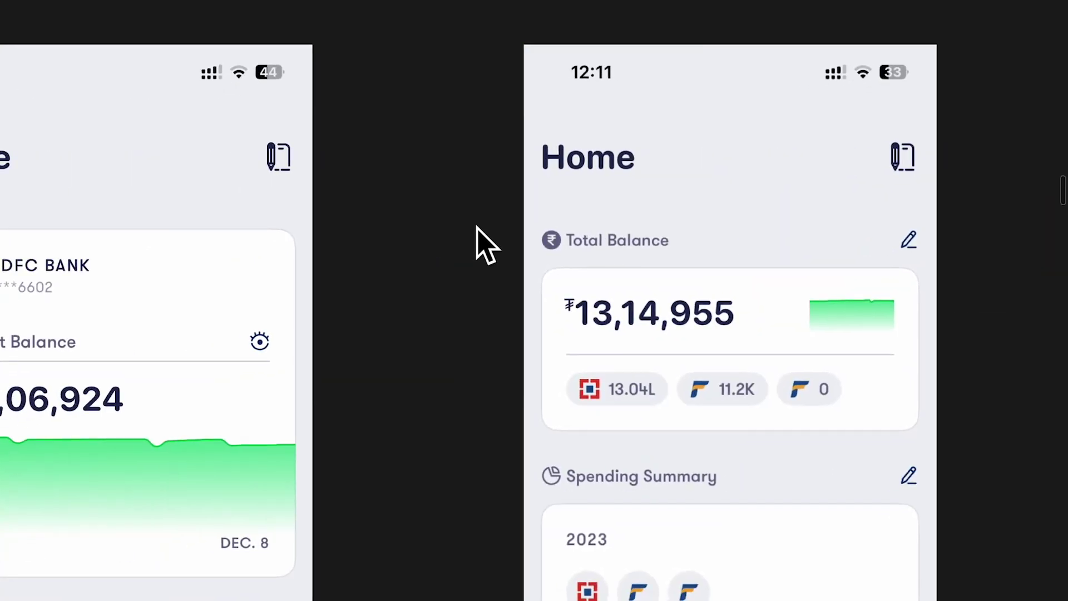
scroll(282, 232, "left", 5)
scroll(345, 276, "down", 3)
scroll(345, 277, "right", 3)
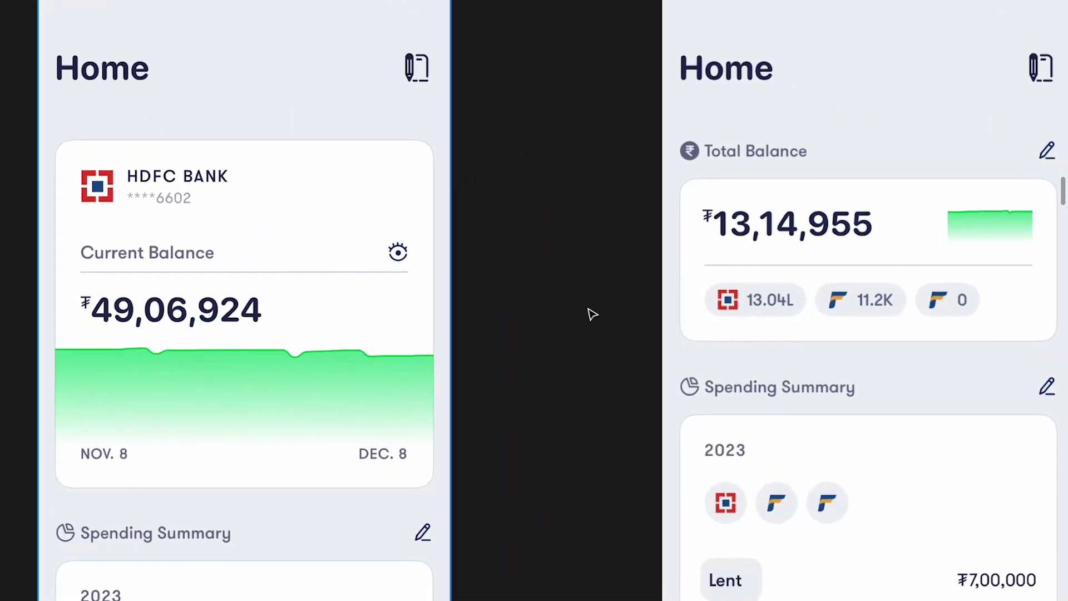
Compare the existing screens' Spending Summary sections with the grey Current balance heading and graph card in the redesigned frame
scroll(319, 508, "down", 7)
scroll(319, 508, "left", 1)
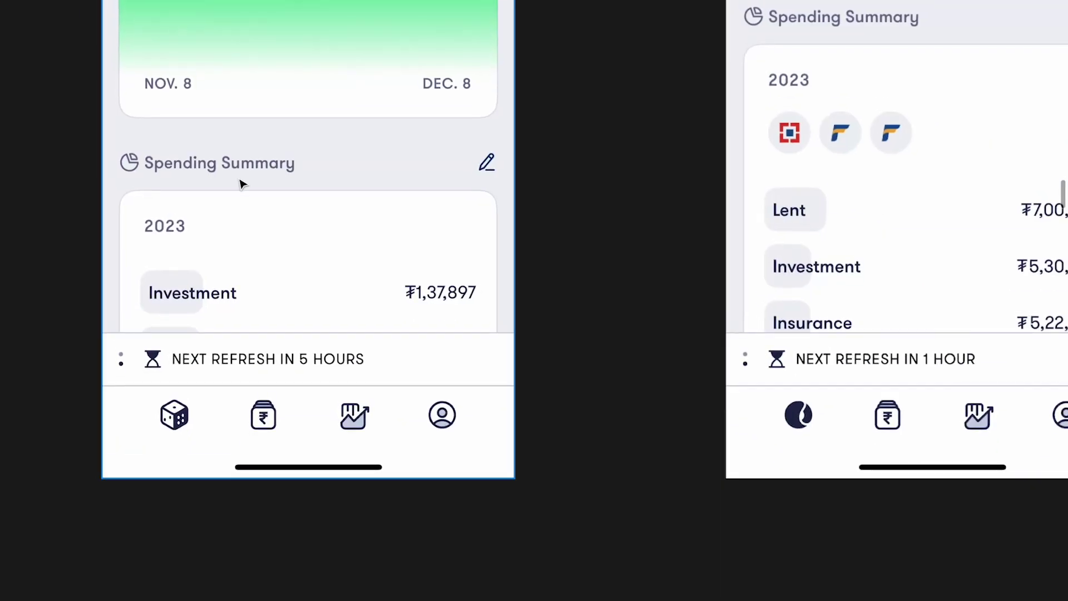
scroll(242, 183, "down", 5)
scroll(241, 181, "right", 8)
scroll(432, 345, "up", 6)
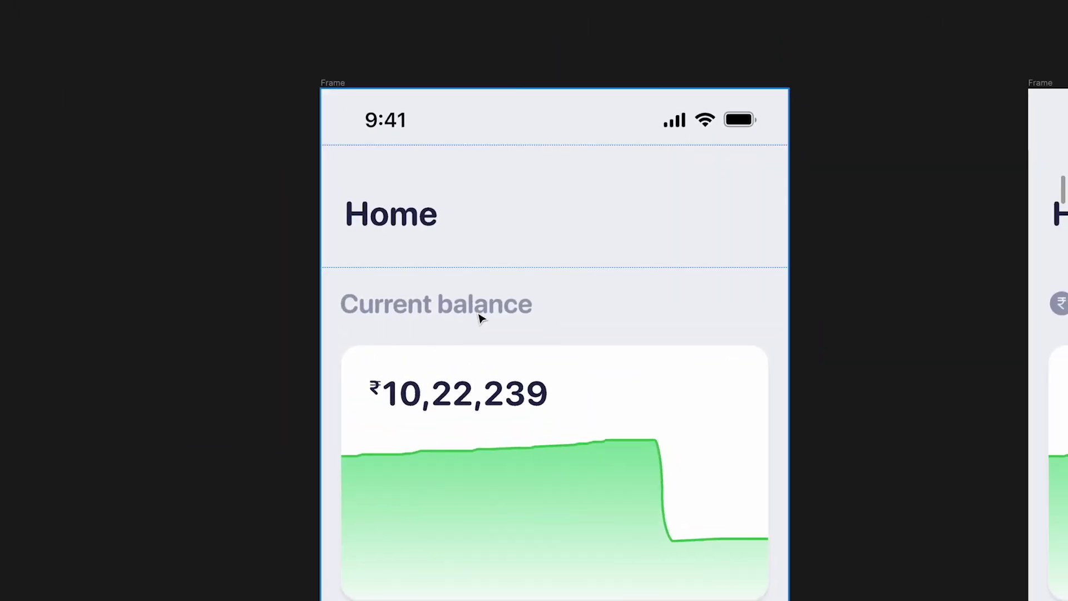
scroll(475, 323, "down", 3)
scroll(474, 324, "right", 2)
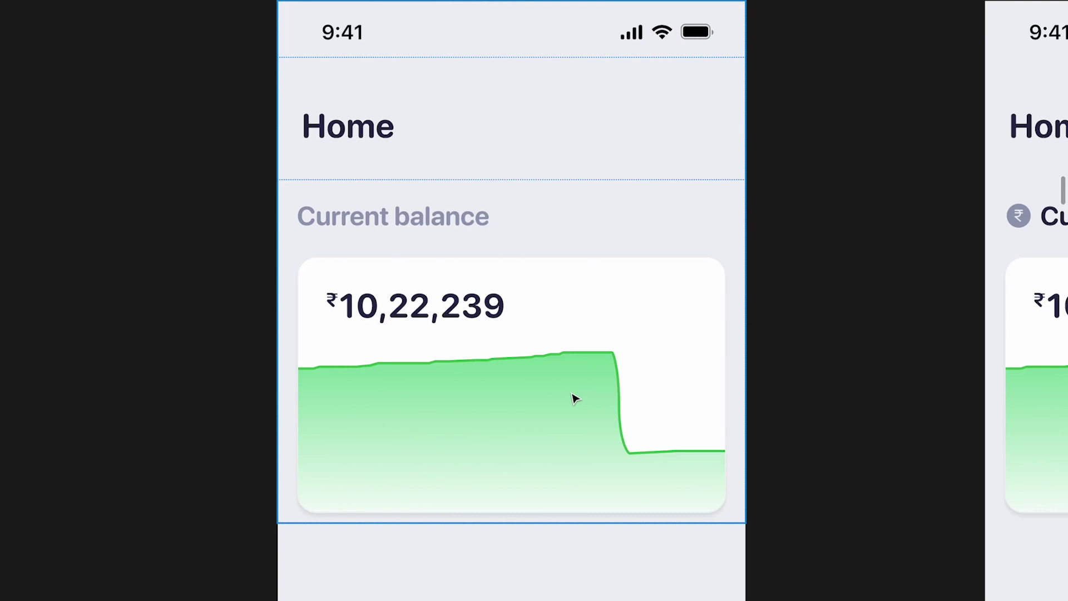
Examine the Total Balance card with its small graph and account chips on the existing multi-account Home screen
scroll(576, 399, "down", 5)
scroll(575, 399, "left", 10)
scroll(594, 329, "up", 3)
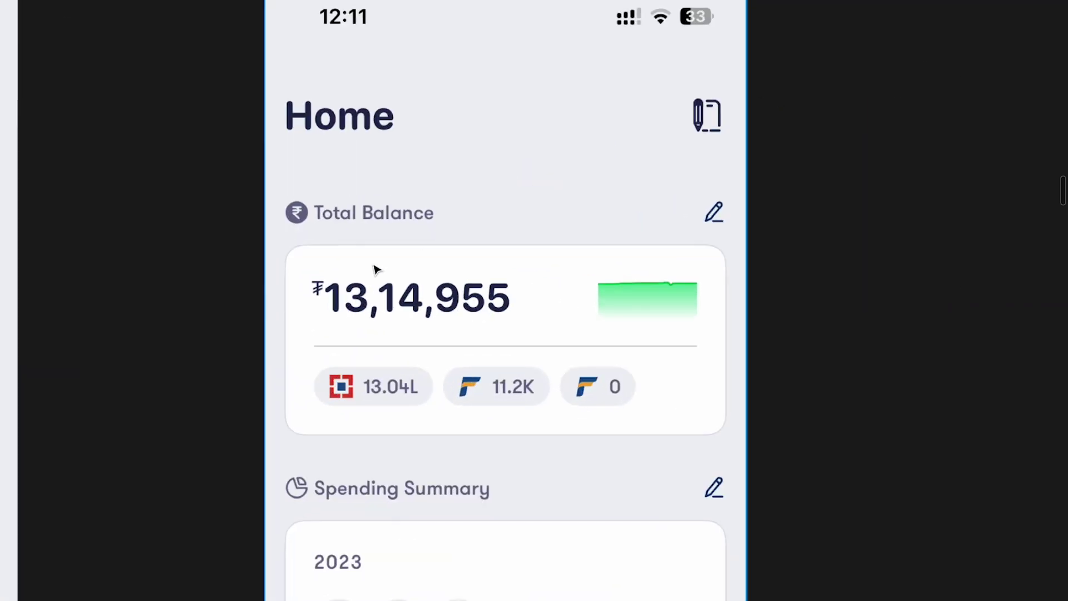
scroll(587, 341, "down", 2)
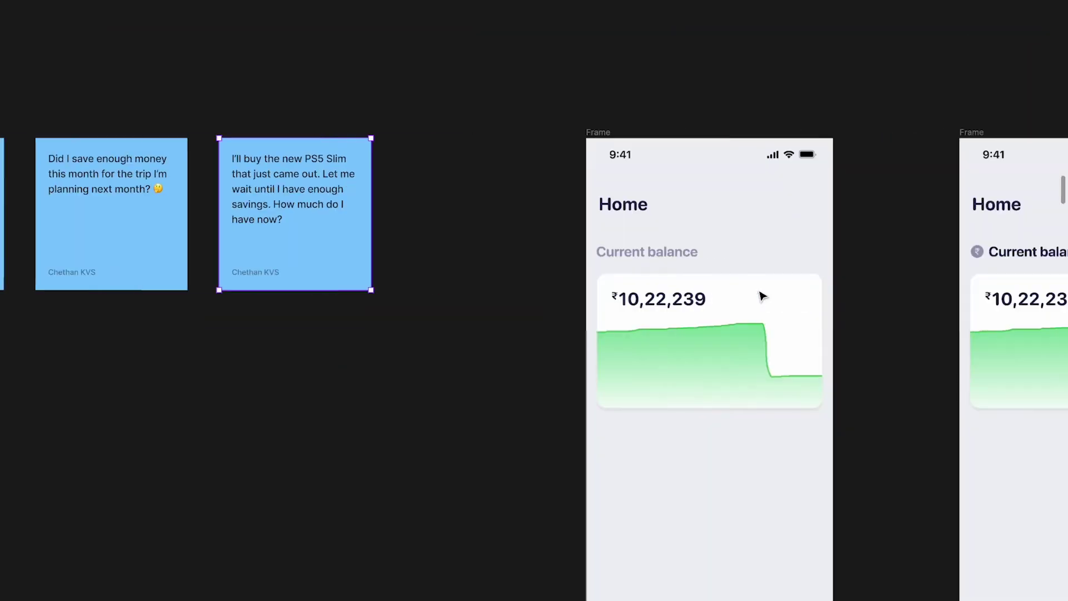
Compare the grey Current balance heading with the dark rupee-icon variant, and check both against the existing Home screens
scroll(763, 297, "right", 5)
scroll(518, 289, "up", 3)
scroll(435, 352, "up", 5)
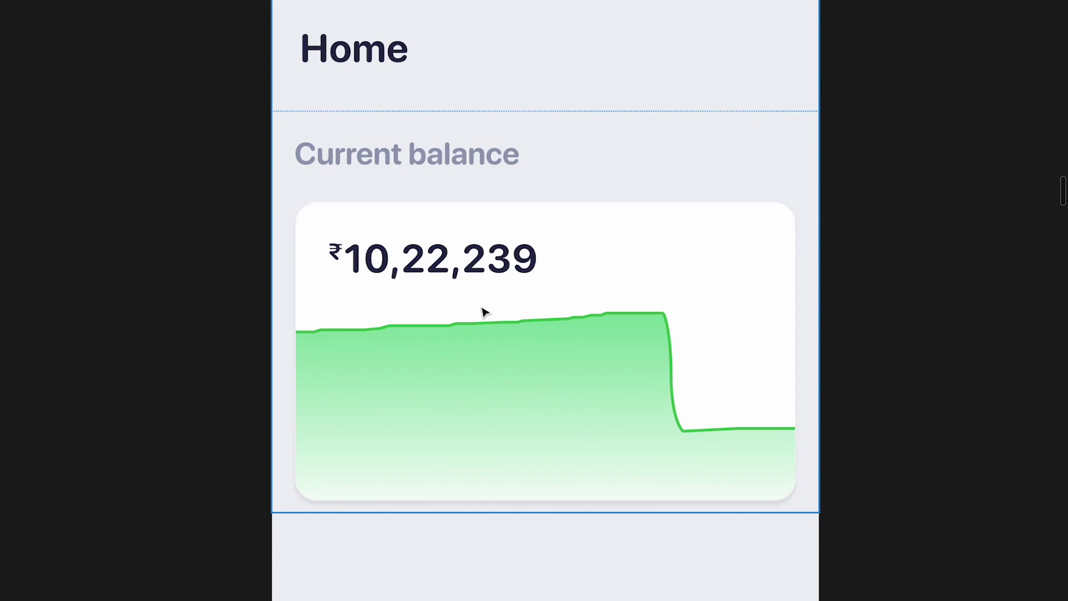
scroll(484, 313, "down", 3)
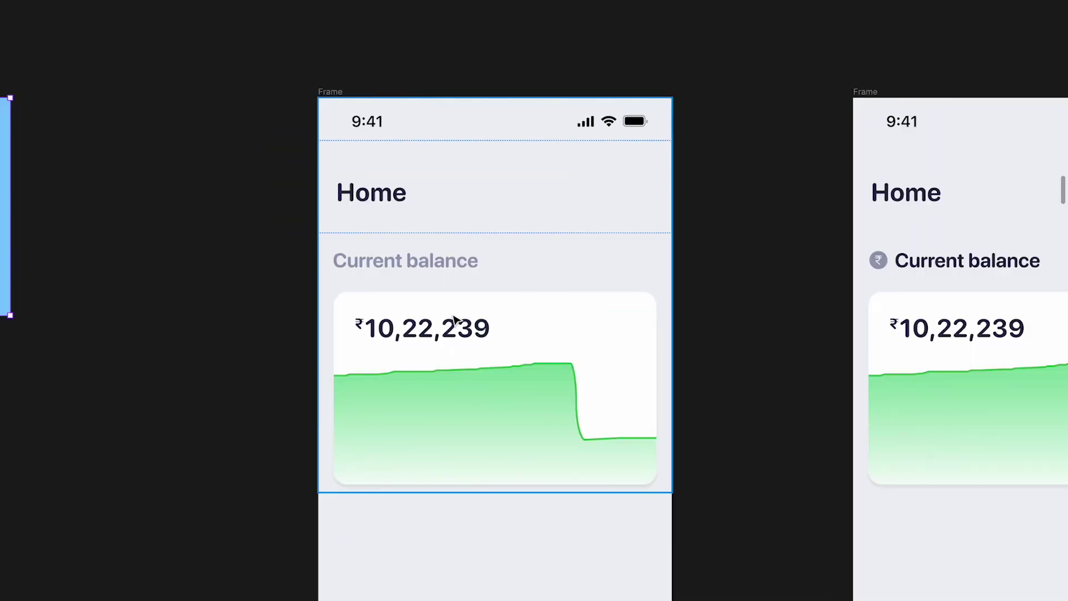
scroll(453, 320, "right", 5)
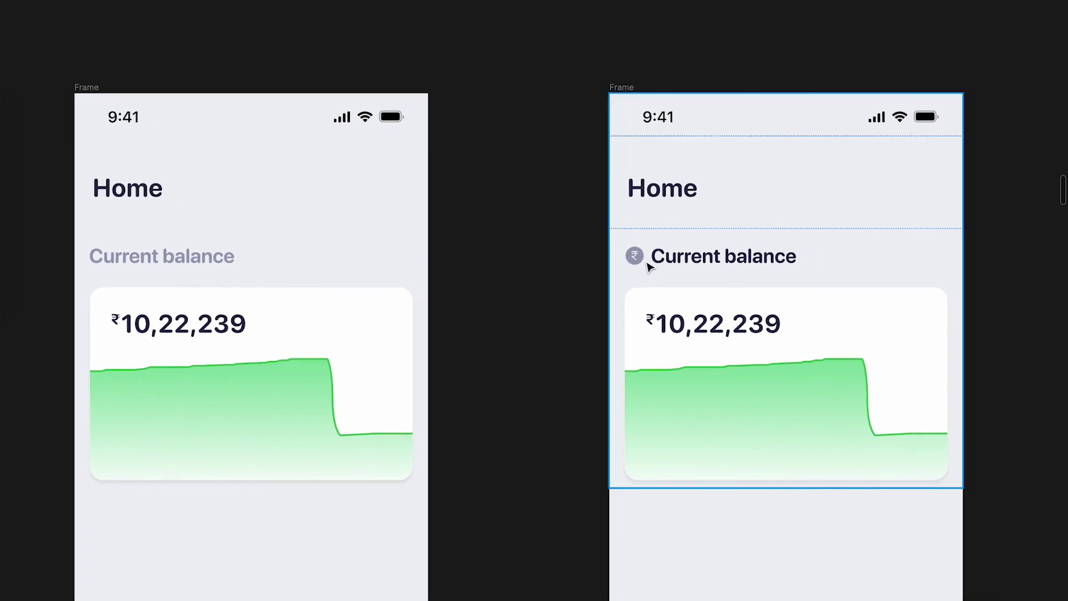
scroll(648, 267, "left", 15)
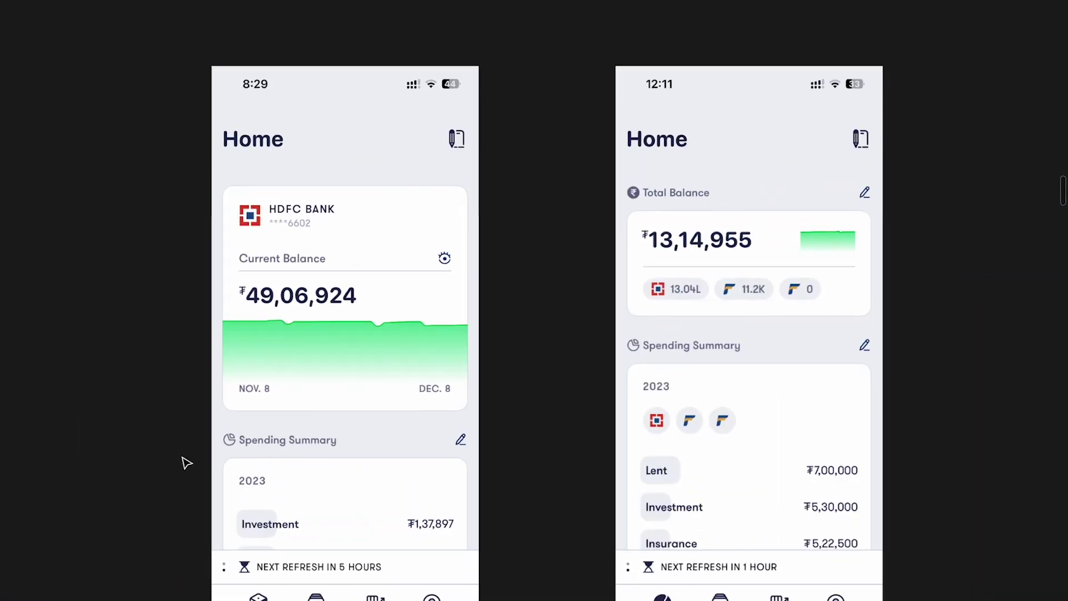
Compare the redesigned Home frame with the rupee icon beside Current balance against the variant without an icon
scroll(431, 429, "right", 15)
scroll(740, 234, "up", 3)
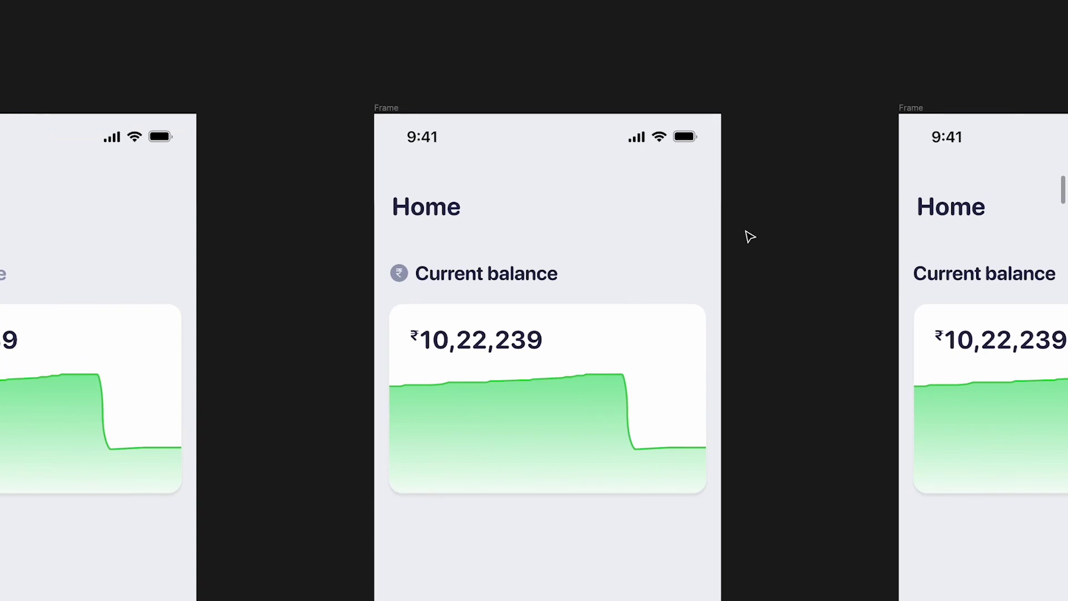
scroll(748, 237, "right", 6)
scroll(709, 255, "up", 2)
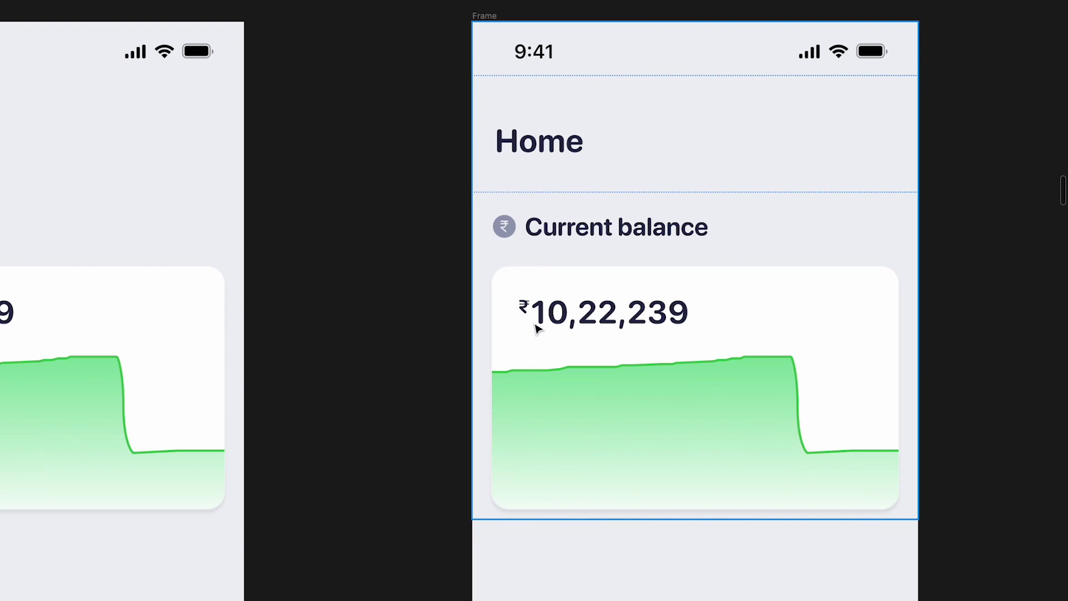
key("n")
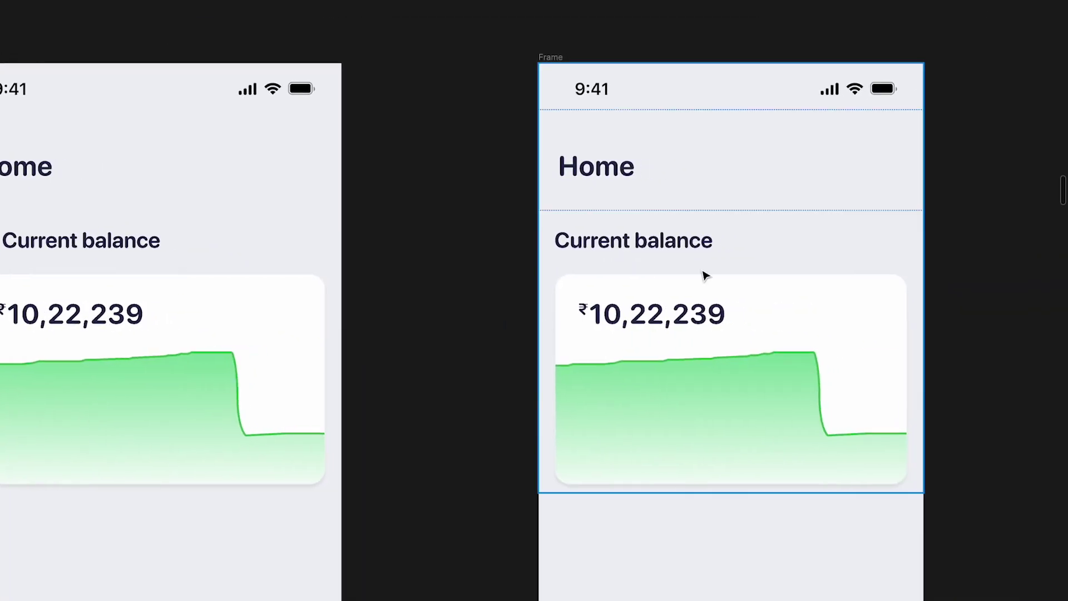
key("shift+2")
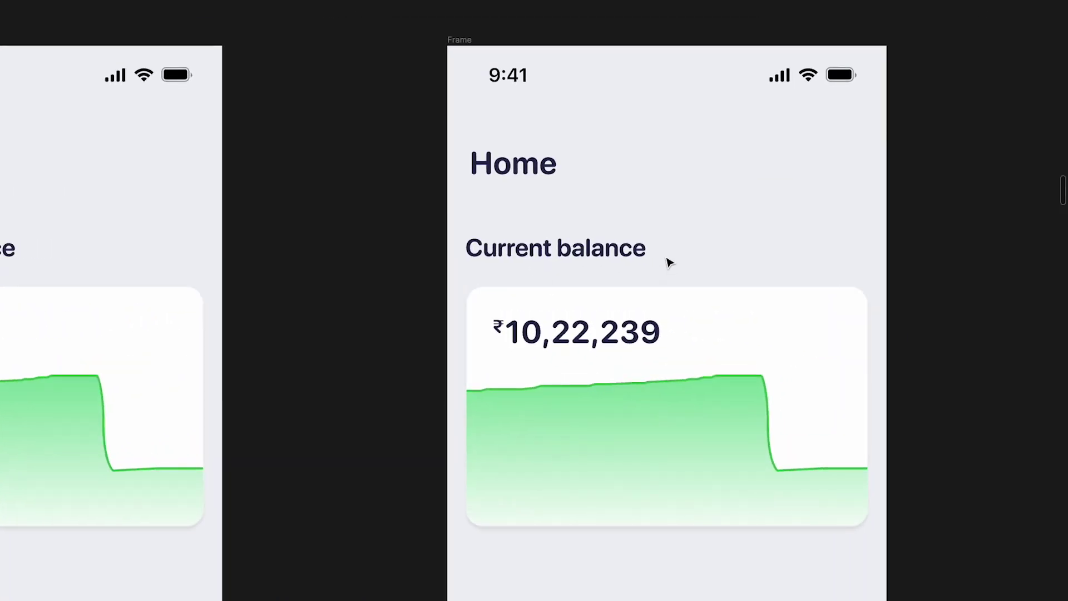
key("shift+1")
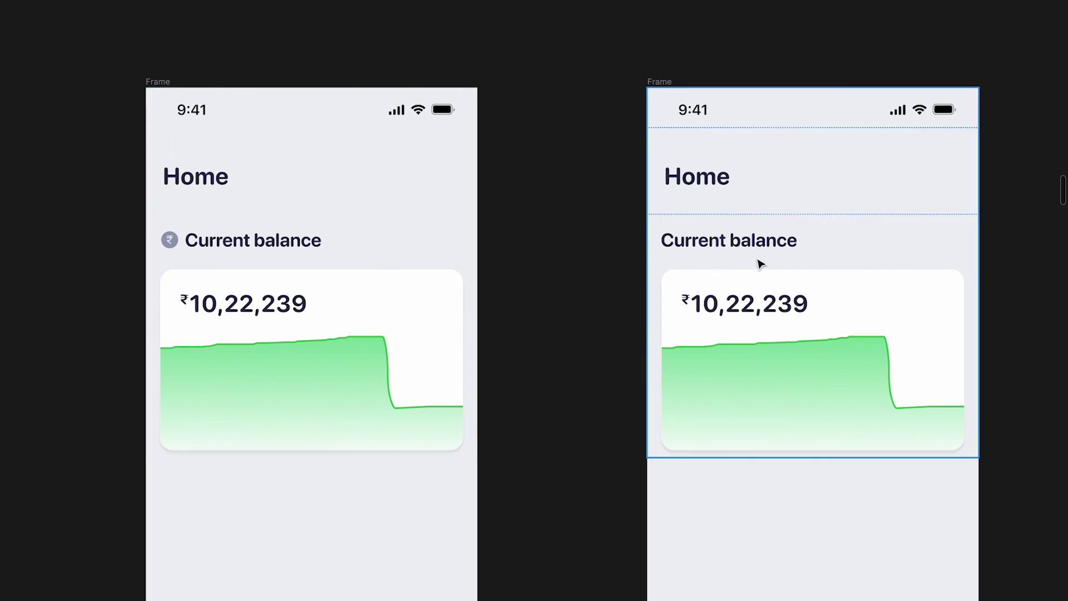
Compare the plain Current balance card with the variant that adds bank account chips beneath the graph
scroll(765, 266, "right", 5)
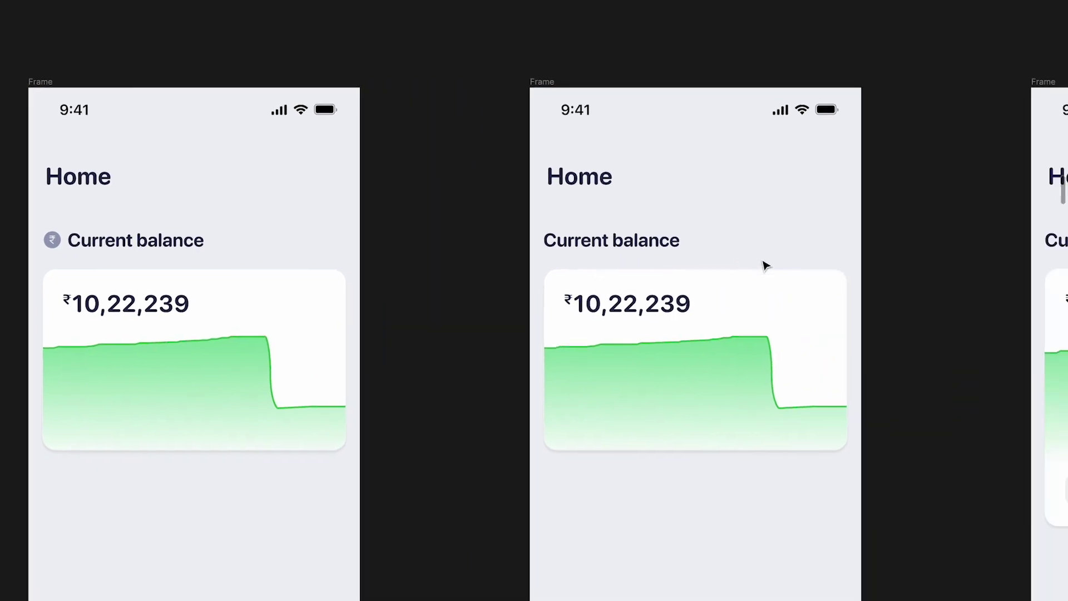
scroll(757, 267, "right", 2)
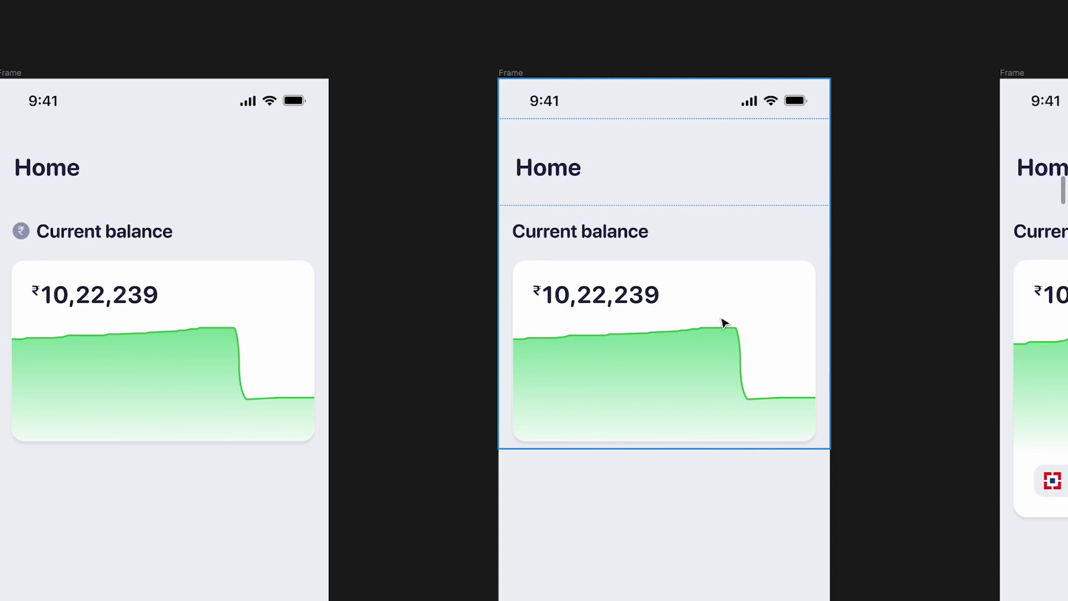
scroll(723, 323, "right", 2)
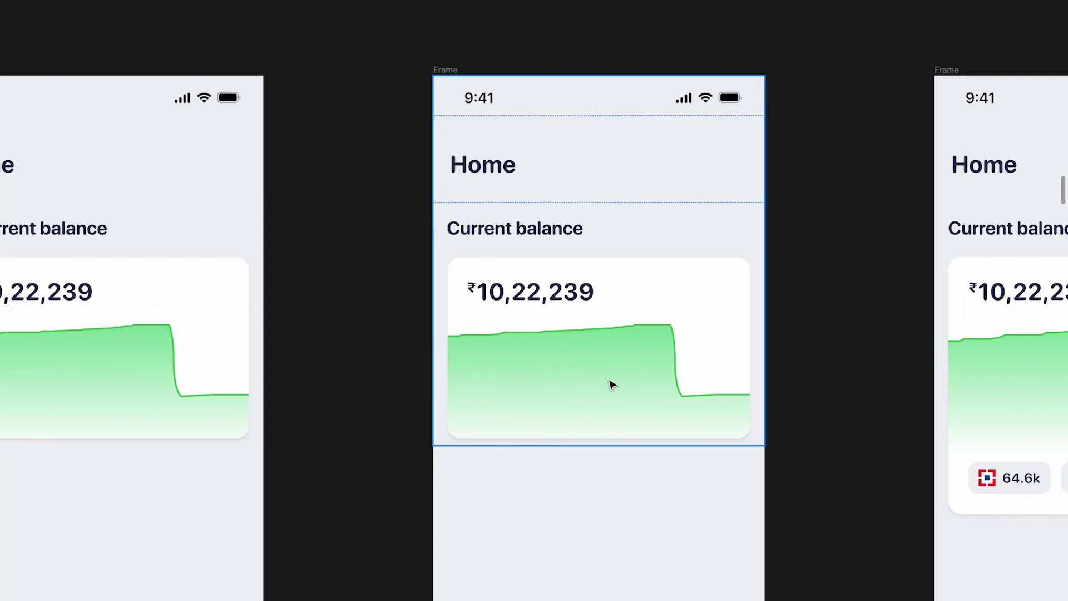
scroll(612, 383, "right", 8)
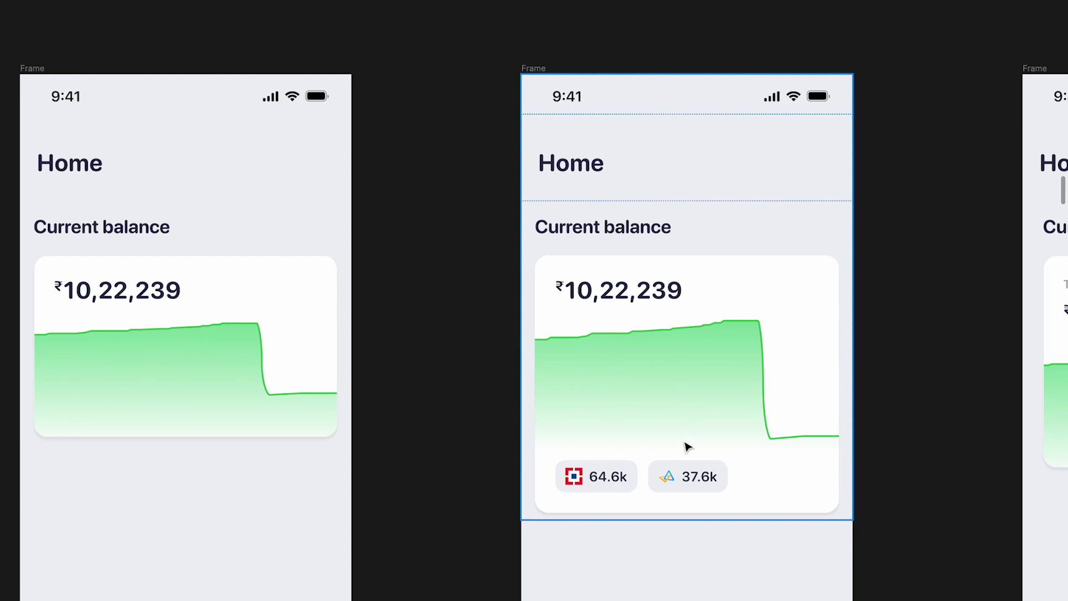
scroll(688, 447, "right", 10)
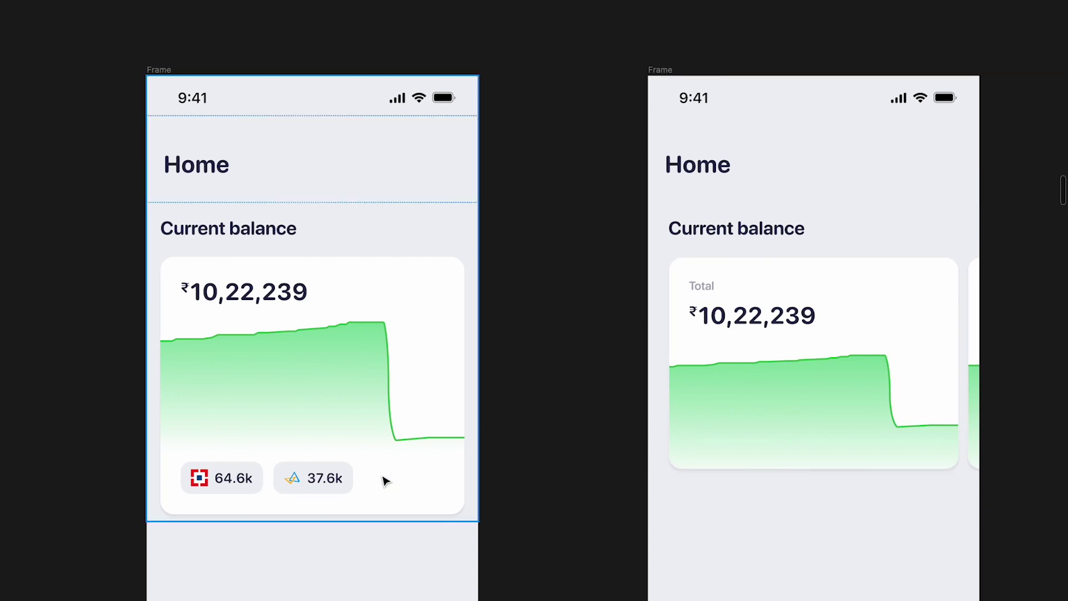
Compare the account-chip balance card with the swipeable Total card variant that shows the edge of a second card
scroll(817, 270, "up", 3)
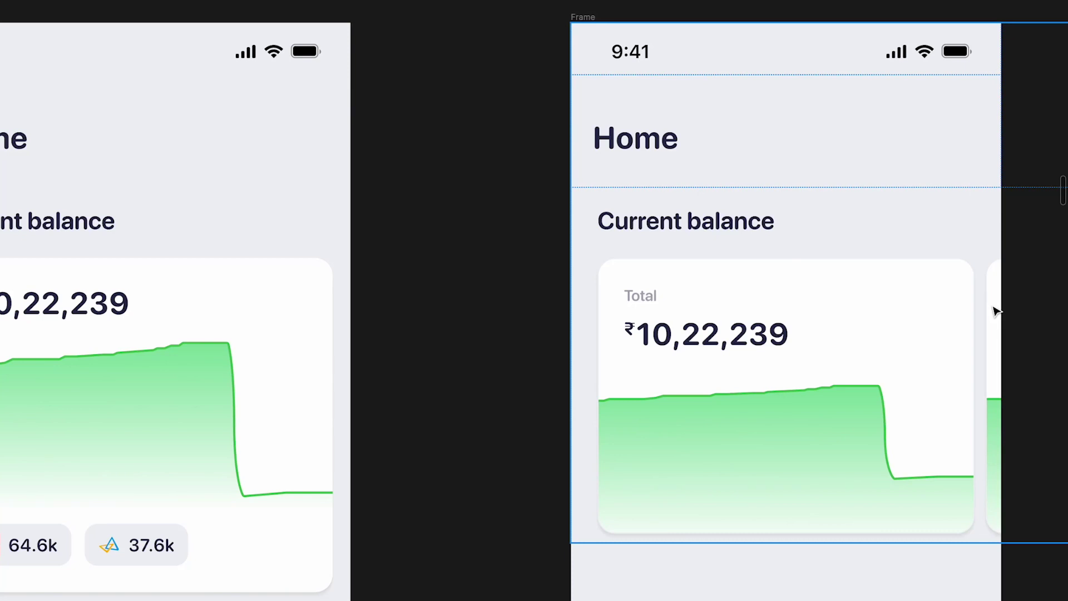
scroll(996, 311, "down", 2)
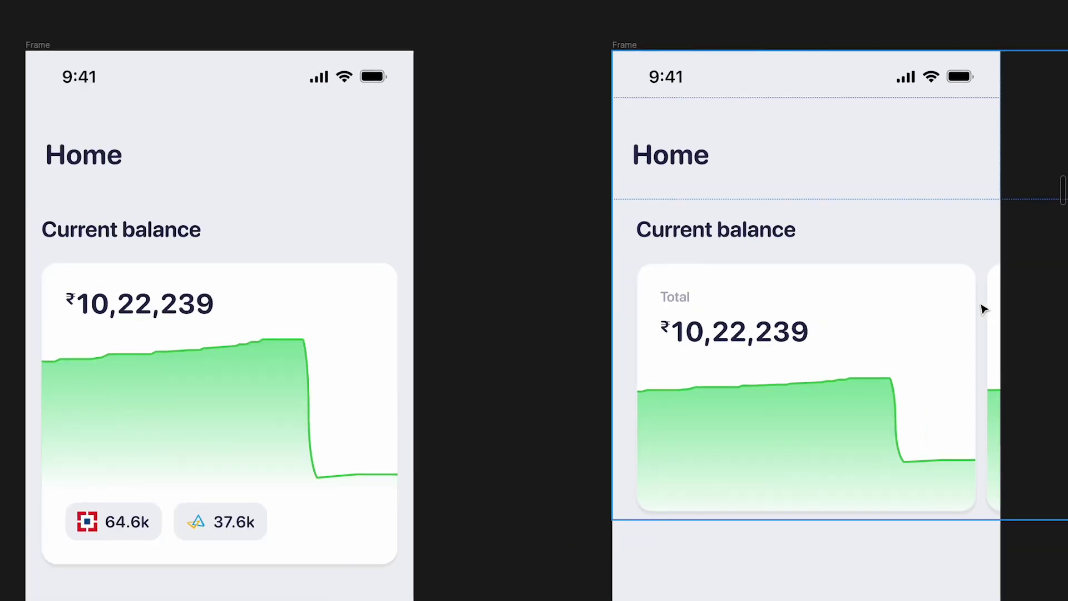
scroll(246, 385, "left", 3)
scroll(247, 386, "down", 1)
left_click(247, 385)
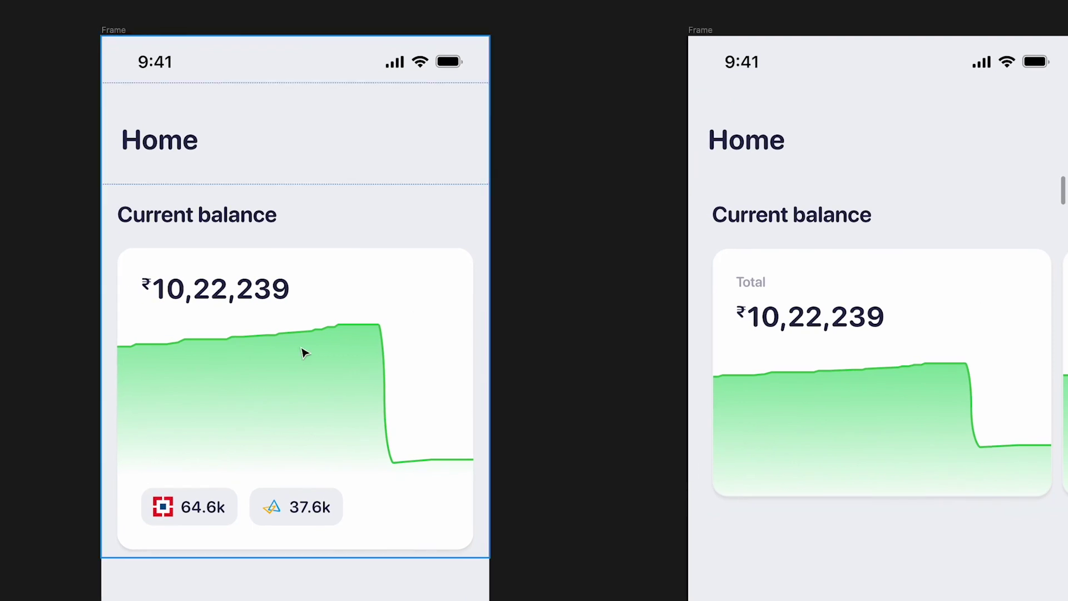
key("Tab")
scroll(516, 386, "right", 5)
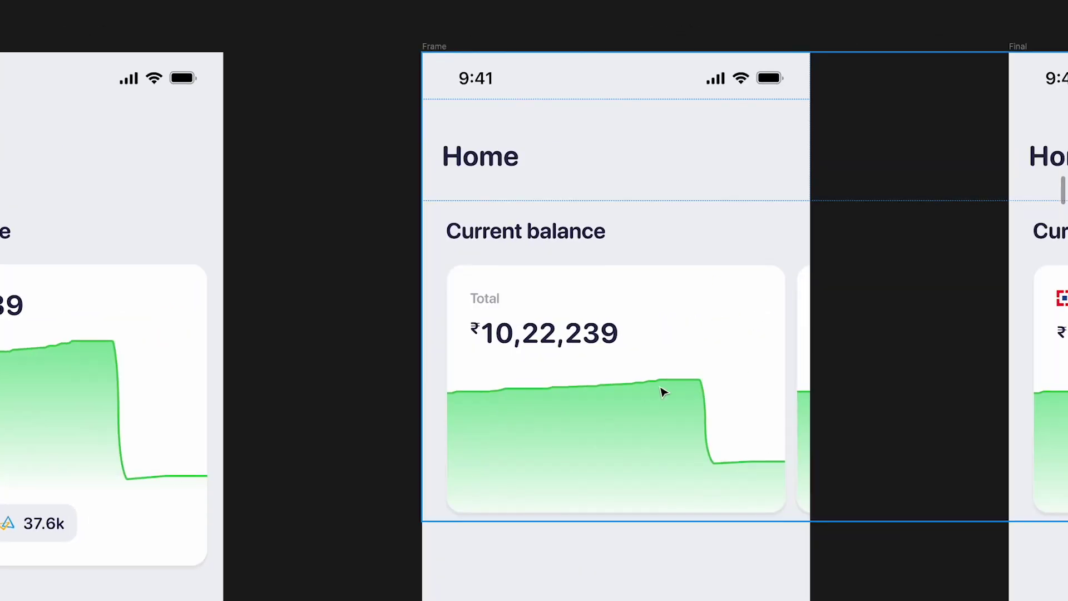
Review the two Final Home frames beneath the green banner
scroll(663, 393, "right", 12)
scroll(663, 393, "up", 1)
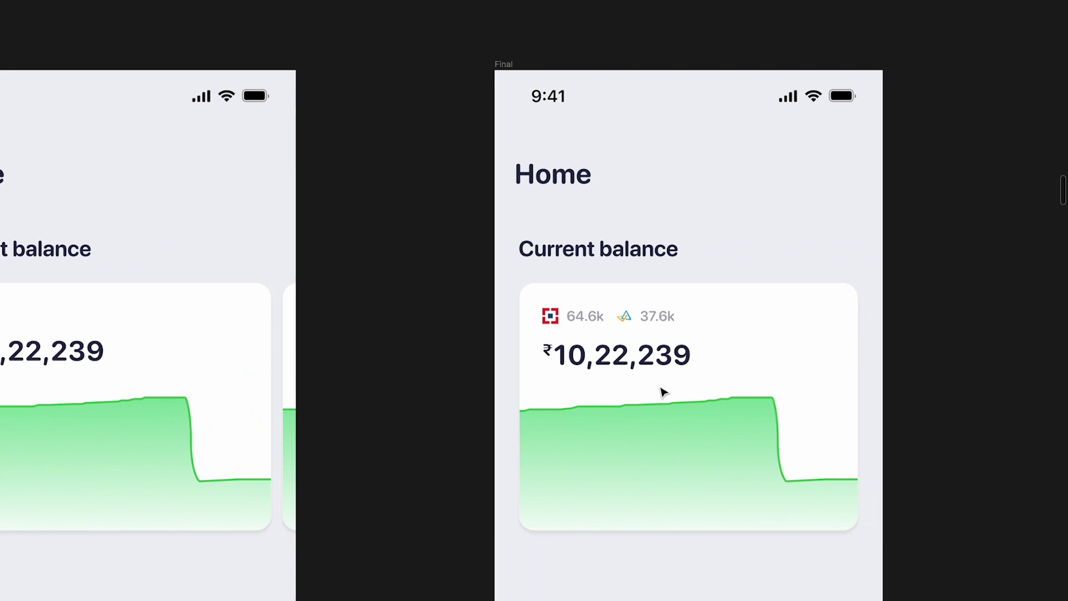
scroll(664, 392, "right", 3)
scroll(664, 390, "down", 3)
scroll(651, 389, "down", 1)
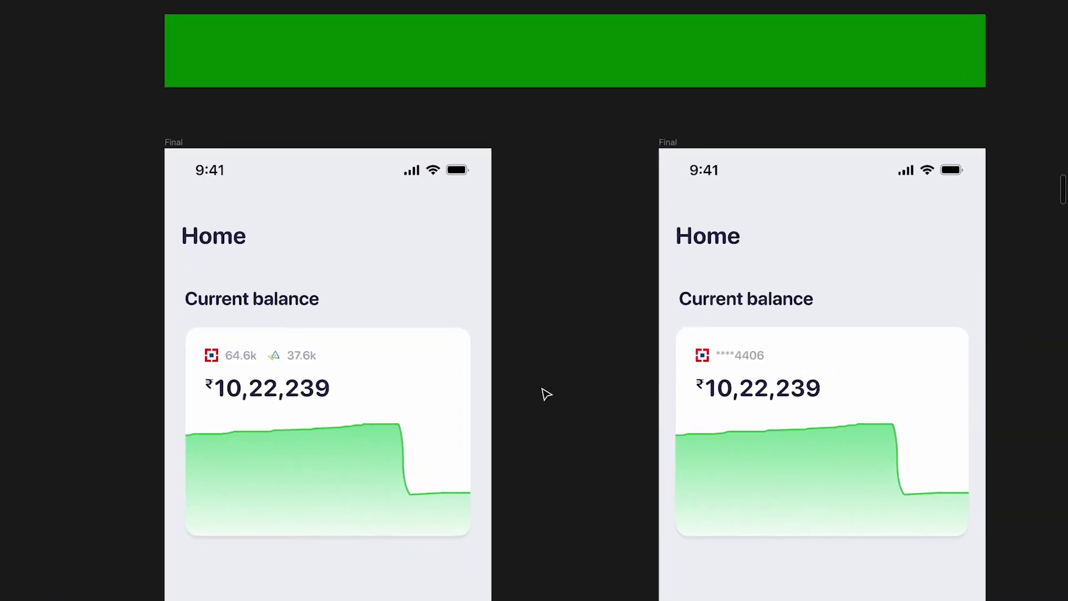
Compare the per-account balances above the amount in the first Final frame with the masked account number in the second
scroll(359, 427, "up", 5)
scroll(359, 427, "down", 1)
scroll(359, 427, "left", 1)
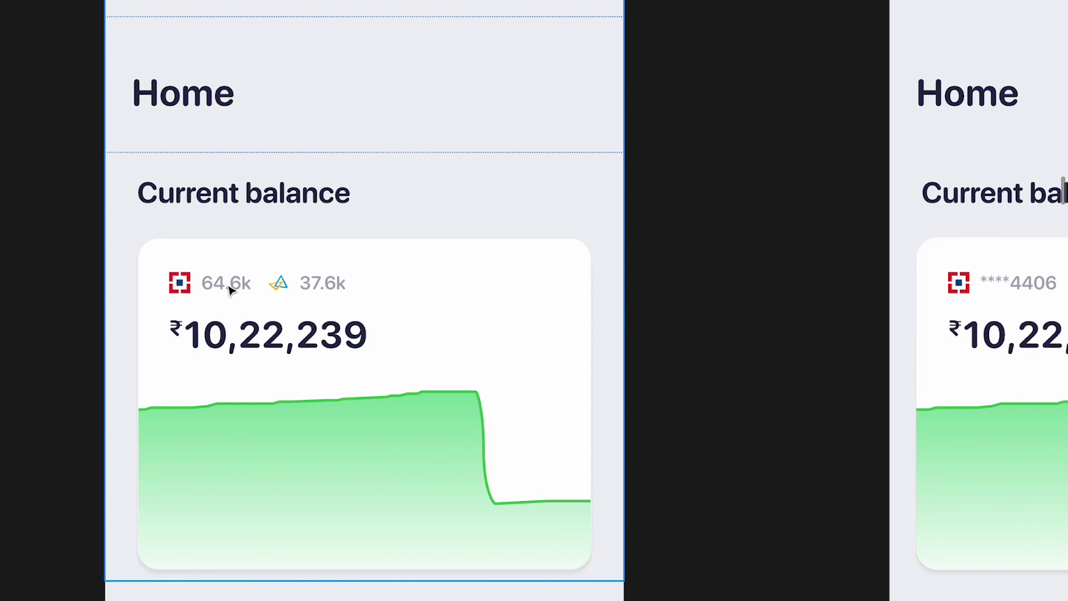
scroll(453, 286, "right", 3)
scroll(453, 286, "down", 1)
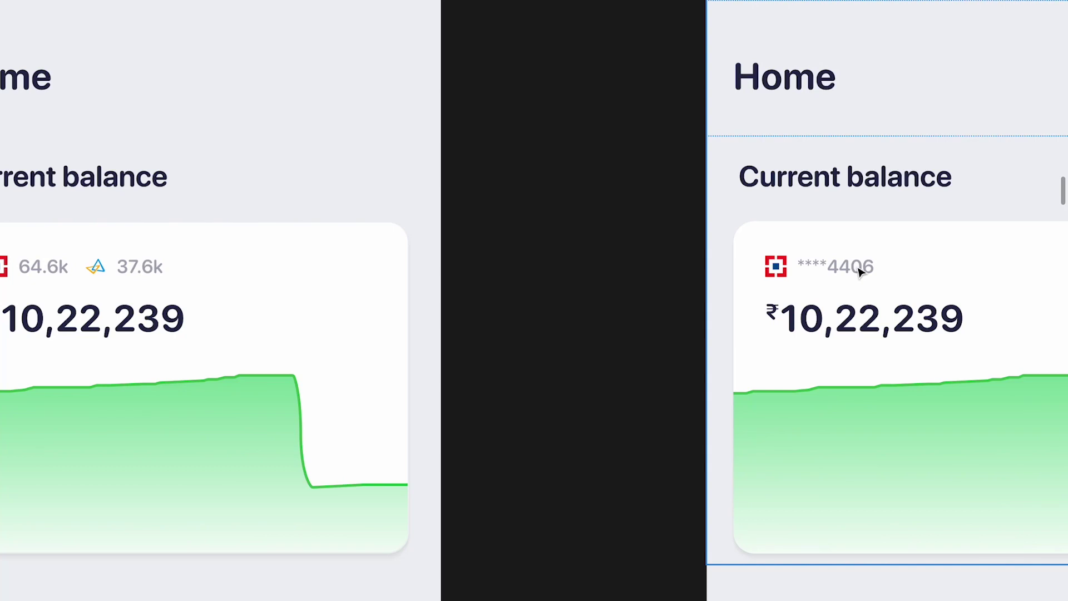
scroll(860, 272, "down", 4)
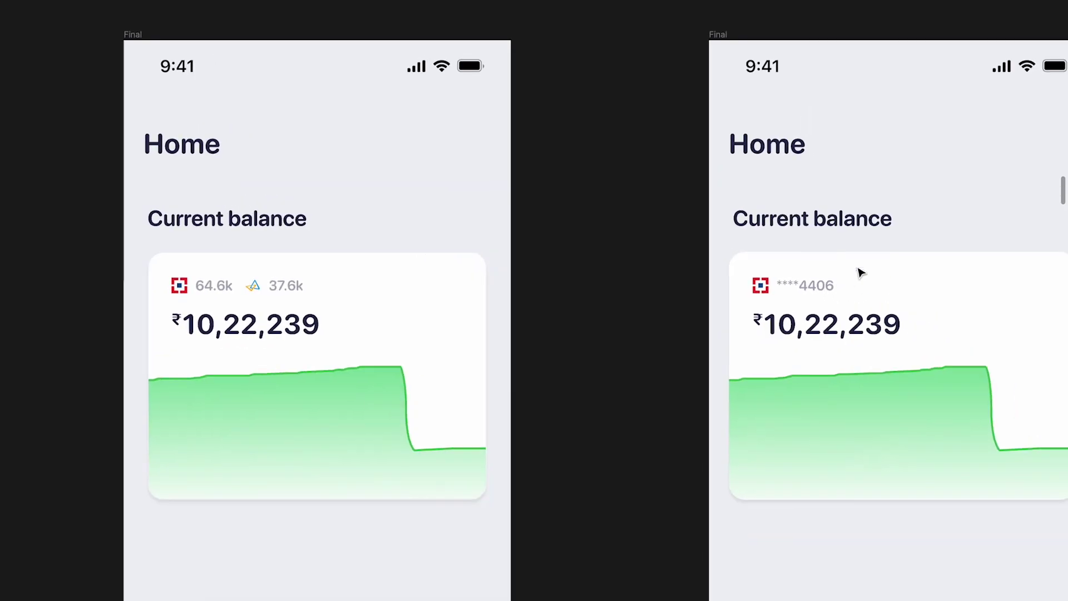
scroll(771, 293, "right", 2)
scroll(771, 293, "up", 1)
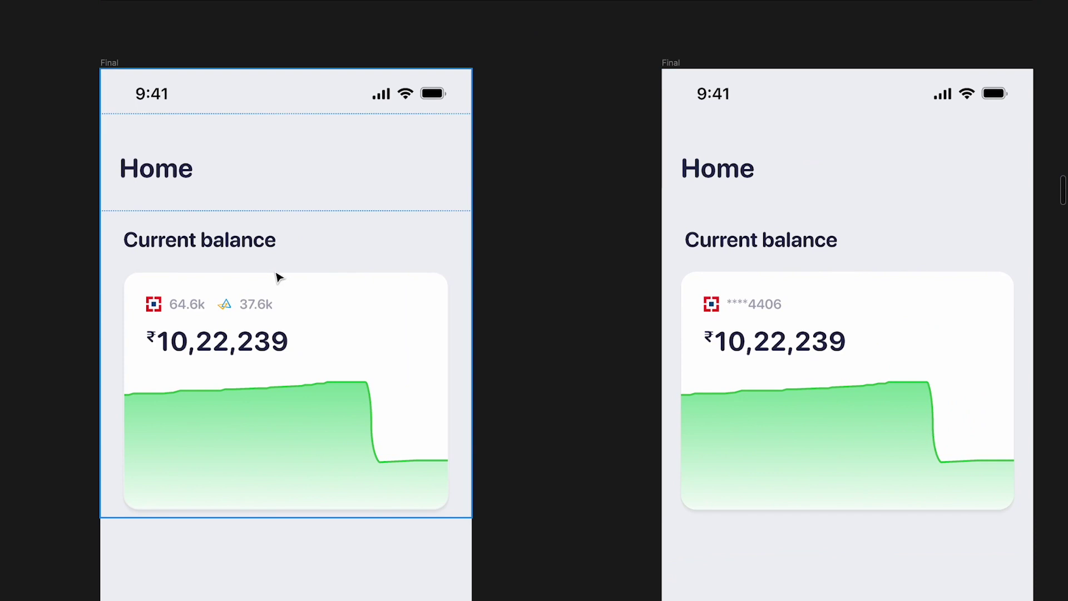
Inspect the Home header and the balance amount text in the multi-account Final frame, and clear the selection
left_click(172, 188)
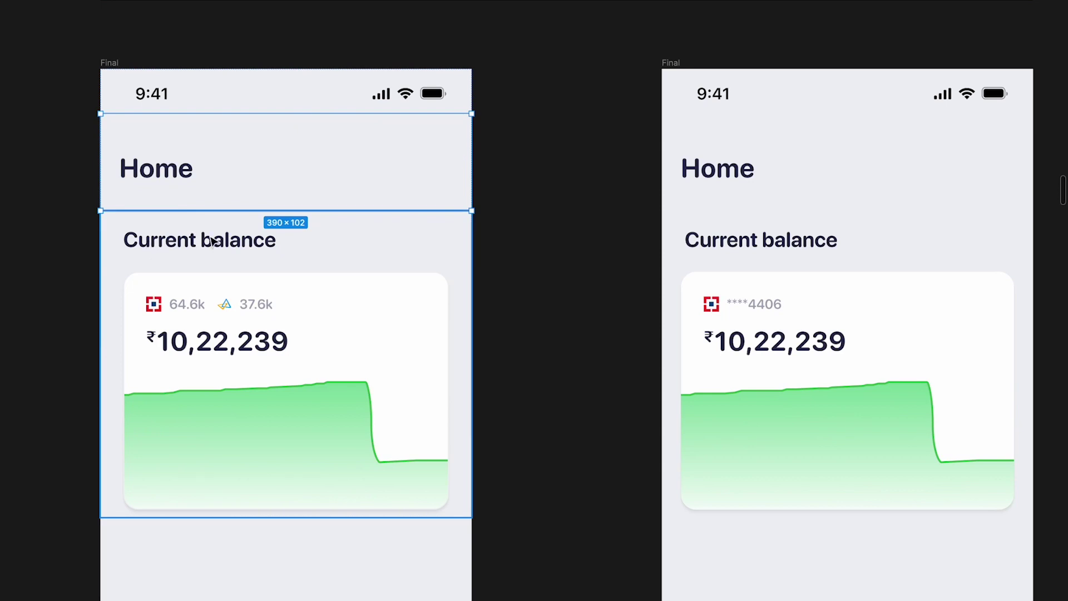
left_click(174, 361)
double_click(189, 356)
double_click(206, 348)
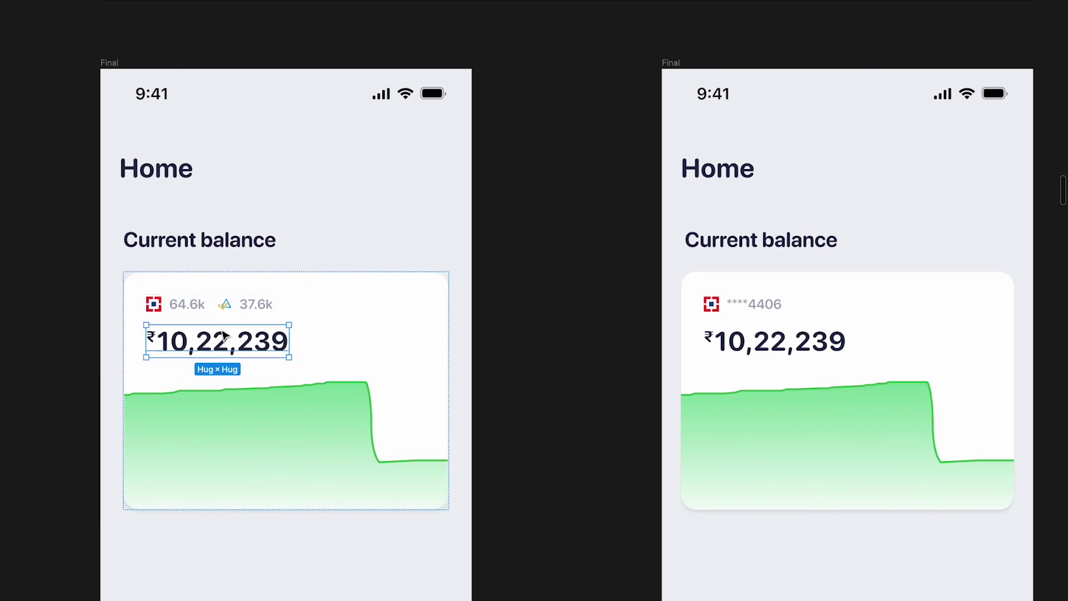
left_click(527, 330)
Examine the dark reference screen with the "Balances are now hidden" sheet beside the Final frames
scroll(527, 331, "down", 2)
scroll(527, 331, "right", 10)
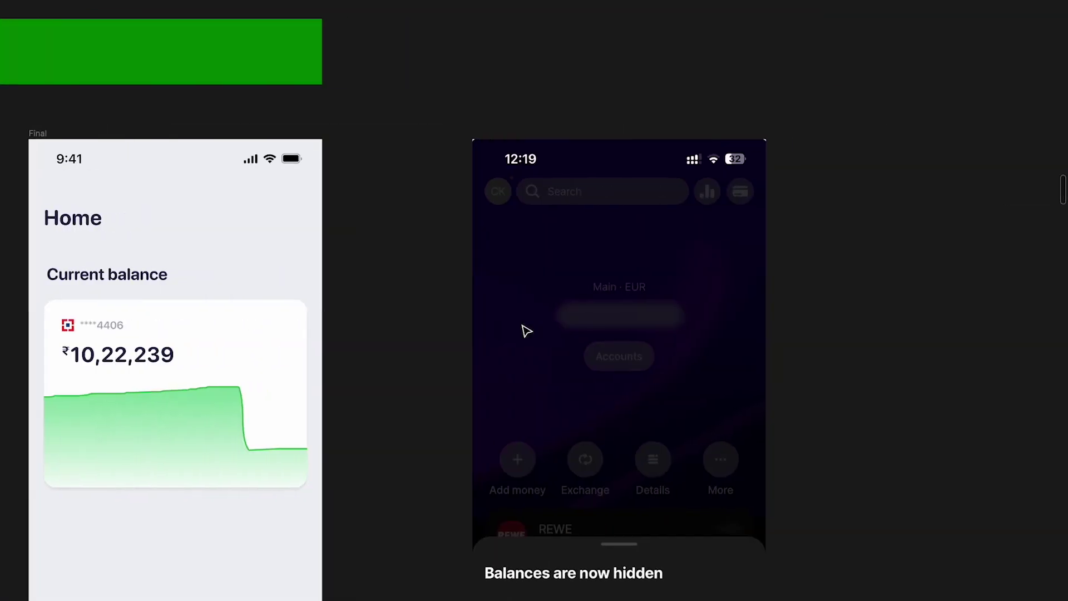
scroll(527, 332, "down", 3)
scroll(527, 330, "down", 3)
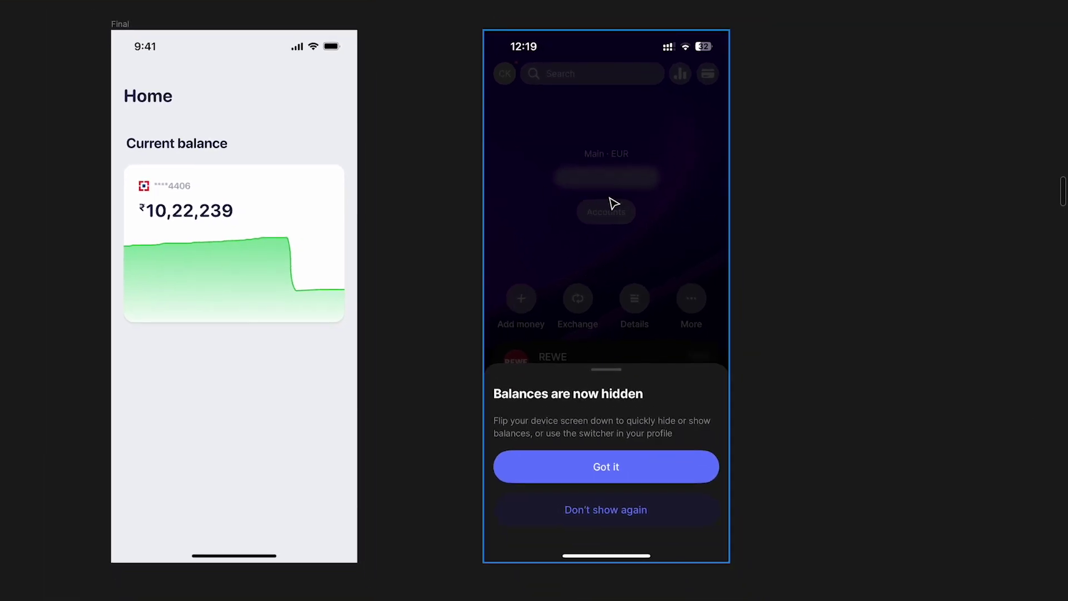
scroll(617, 438, "up", 2)
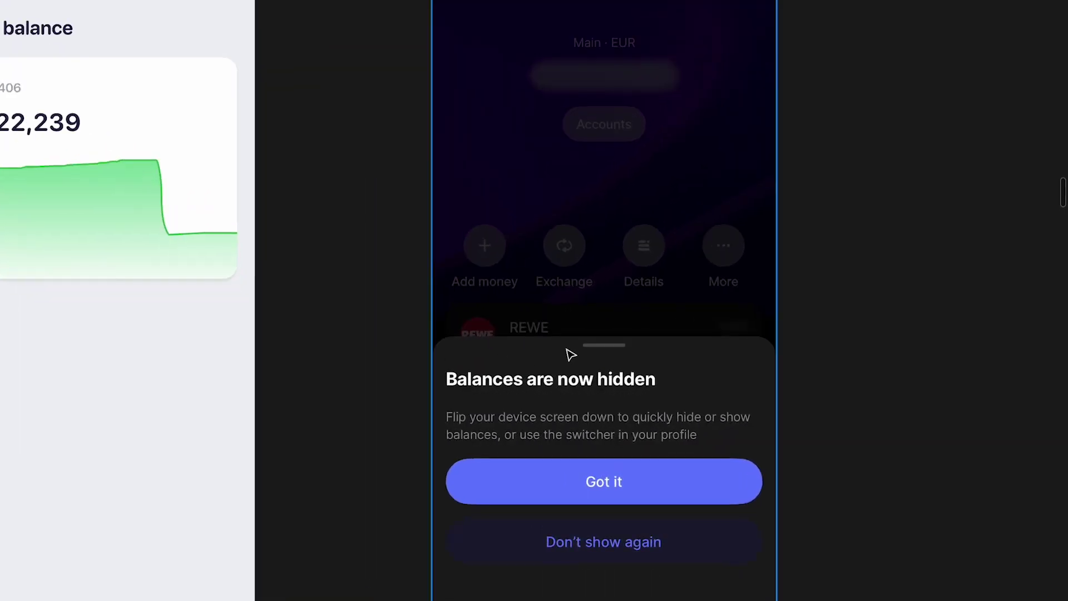
scroll(572, 353, "down", 2)
Return to the existing Home screens and examine the eye icon beside Current Balance on the single-account card
scroll(572, 354, "left", 15)
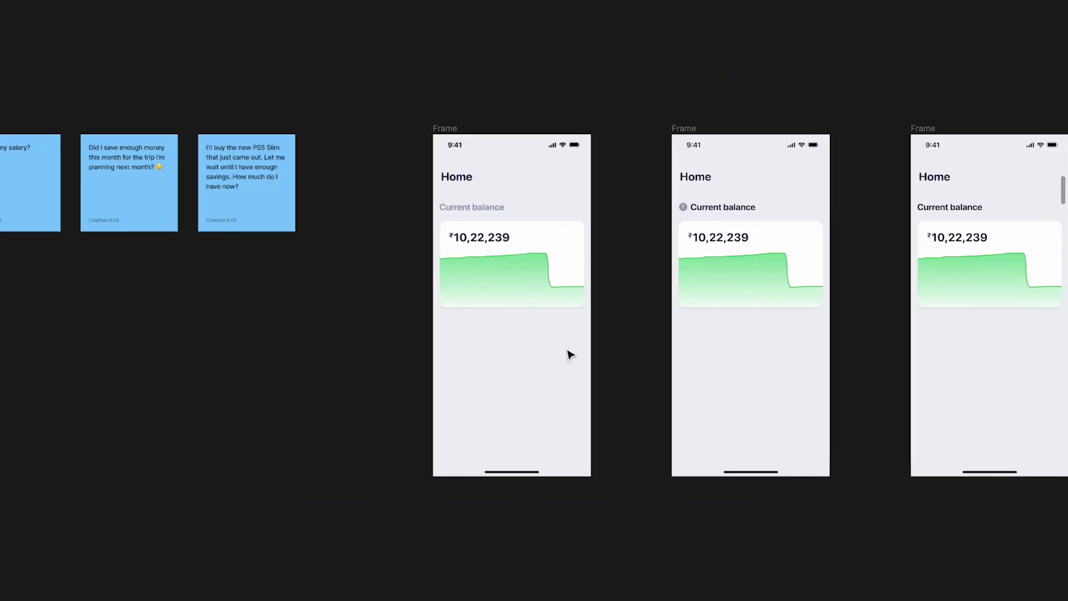
scroll(310, 305, "up", 3)
scroll(310, 305, "left", 5)
scroll(377, 277, "up", 2)
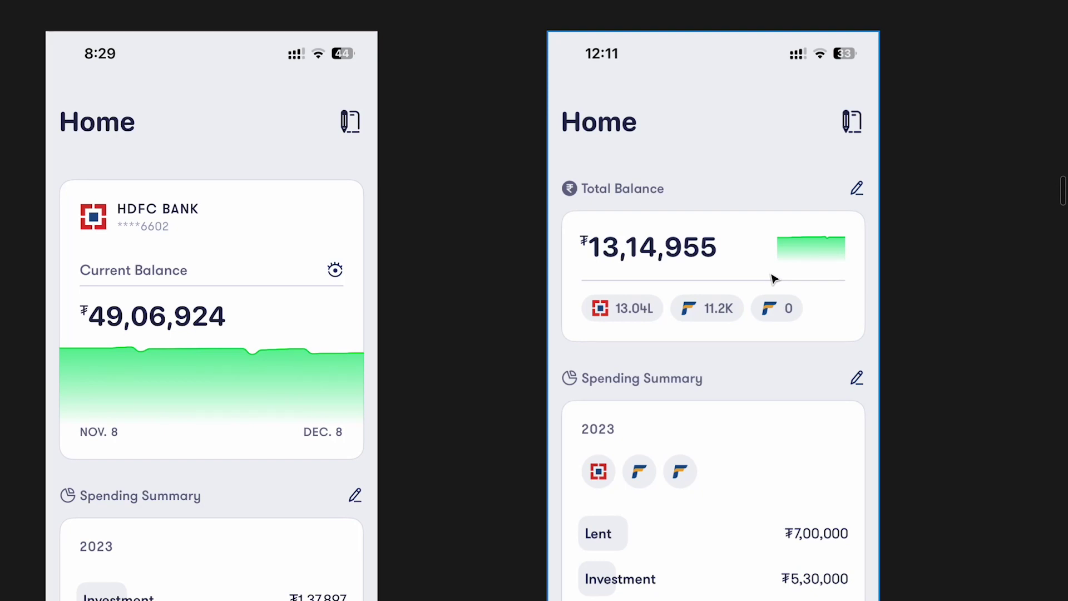
scroll(772, 277, "down", 3)
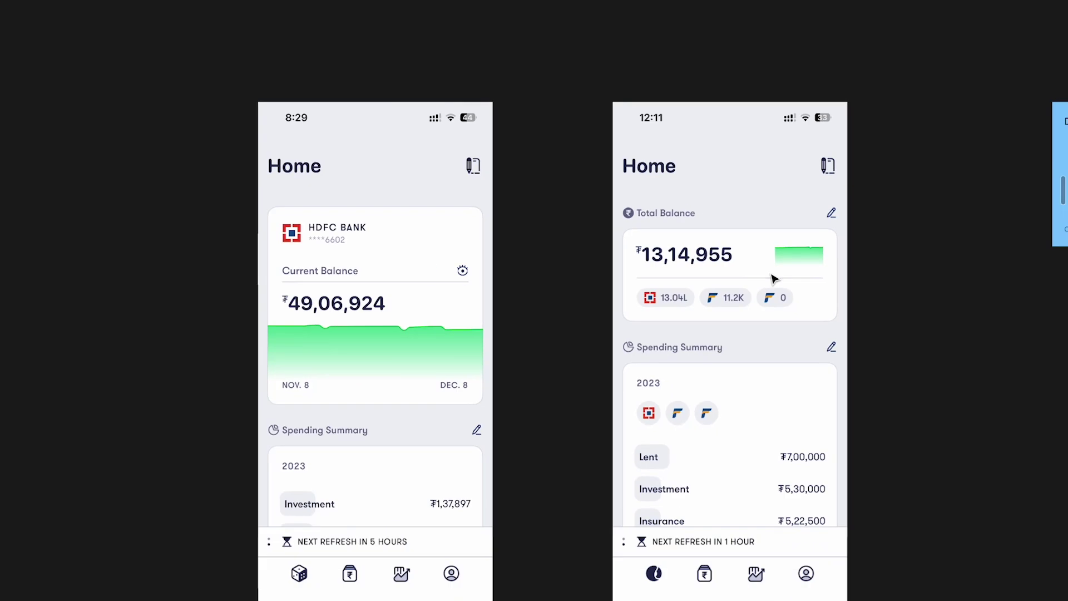
scroll(772, 276, "right", 5)
scroll(772, 277, "left", 5)
scroll(674, 283, "up", 5)
scroll(674, 283, "right", 3)
scroll(674, 282, "down", 1)
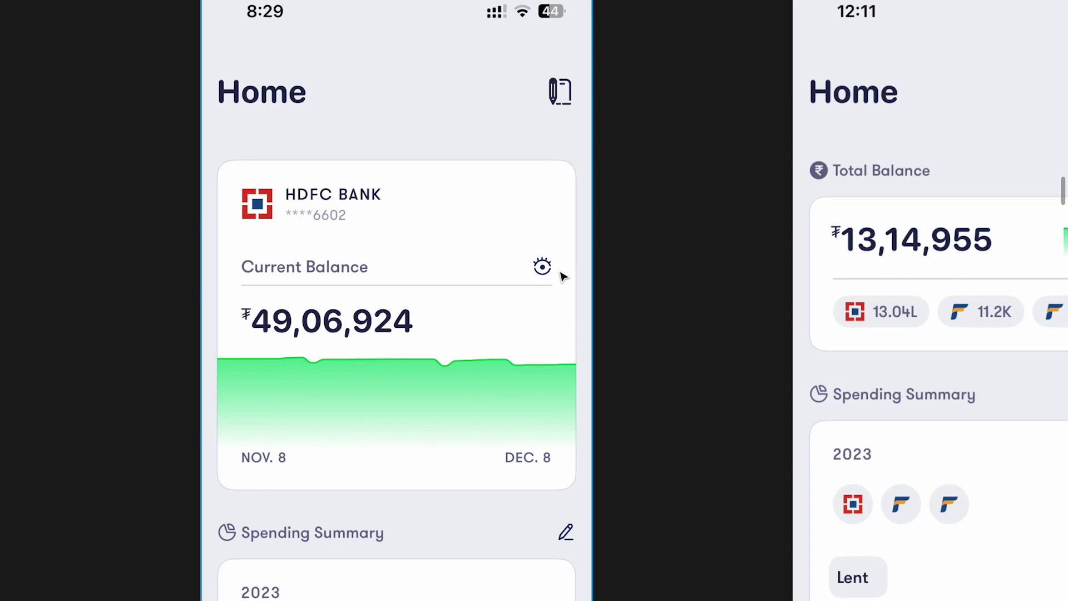
Compare the "Balances are now hidden" reference screen with the single-account Final frame's balance card, which has no eye icon
scroll(562, 276, "down", 5)
scroll(562, 277, "down", 5)
scroll(563, 276, "left", 3)
scroll(563, 277, "right", 5)
scroll(572, 286, "up", 5)
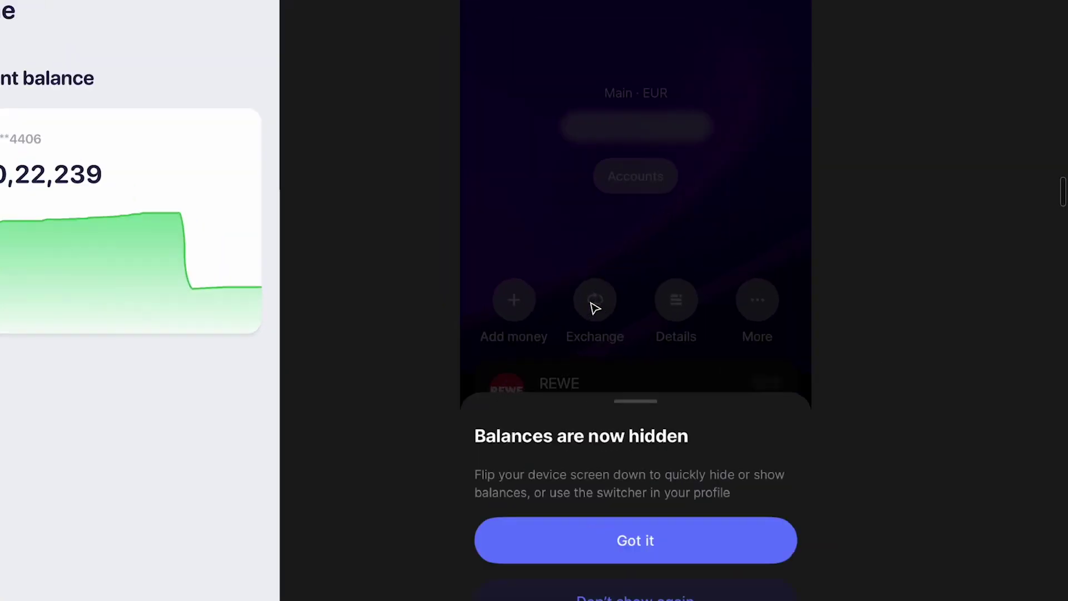
scroll(627, 162, "down", 1)
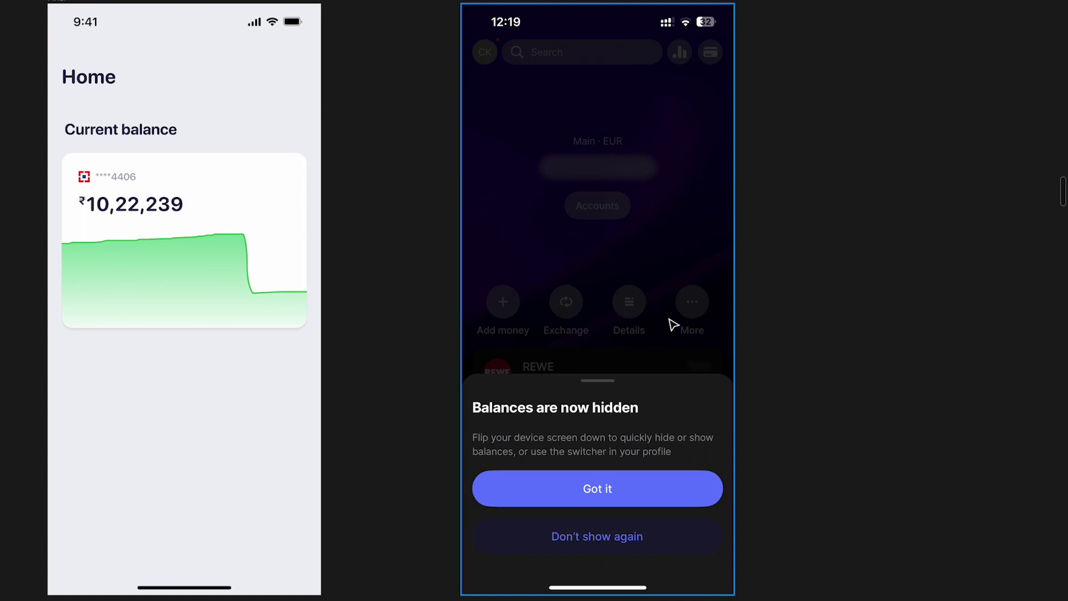
scroll(674, 325, "left", 2)
scroll(675, 320, "down", 2)
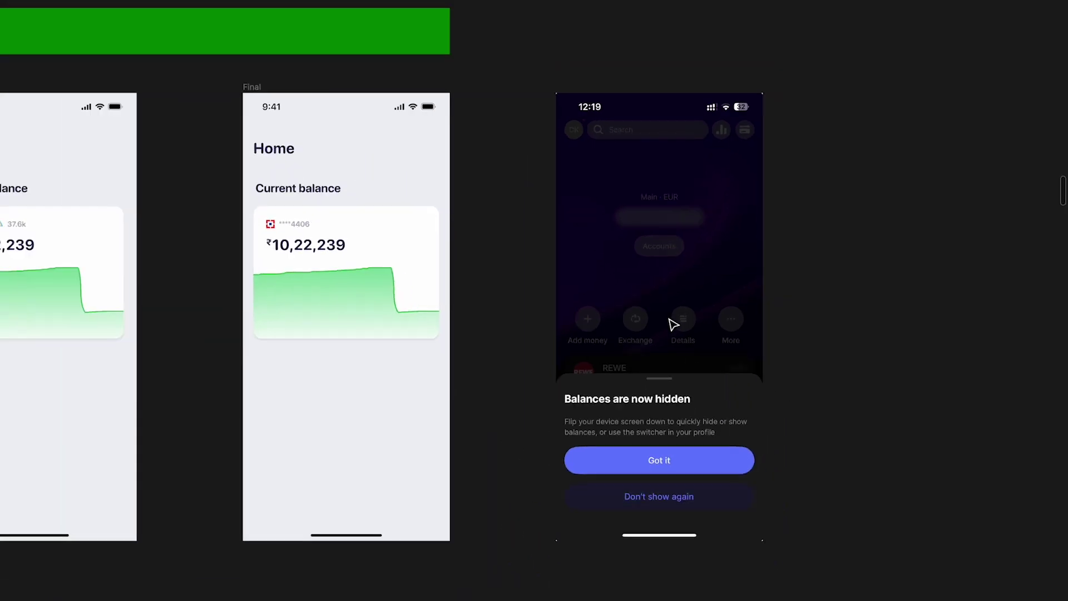
scroll(410, 282, "up", 4)
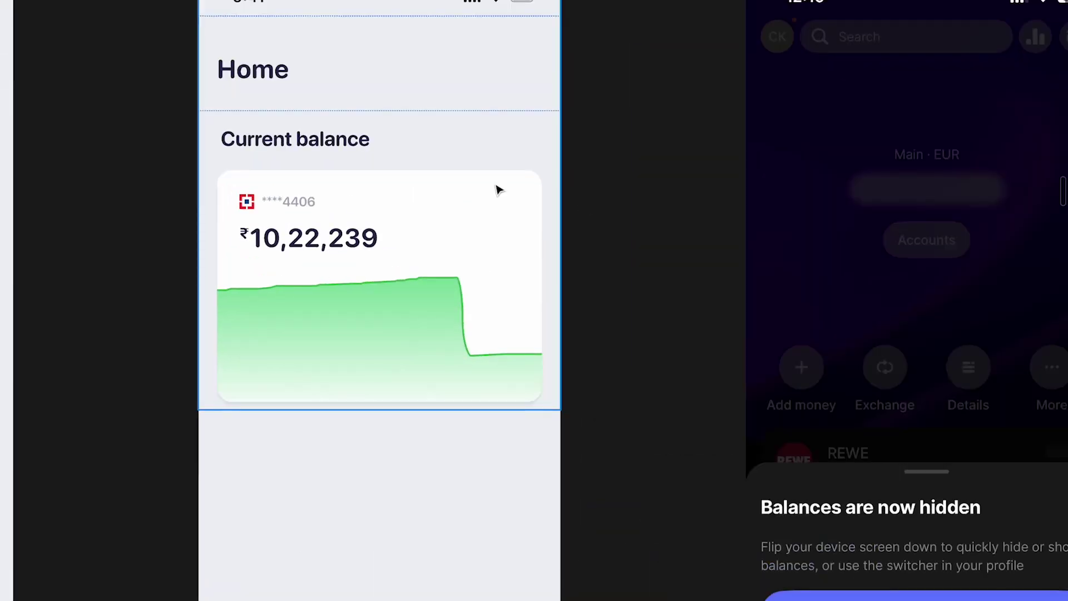
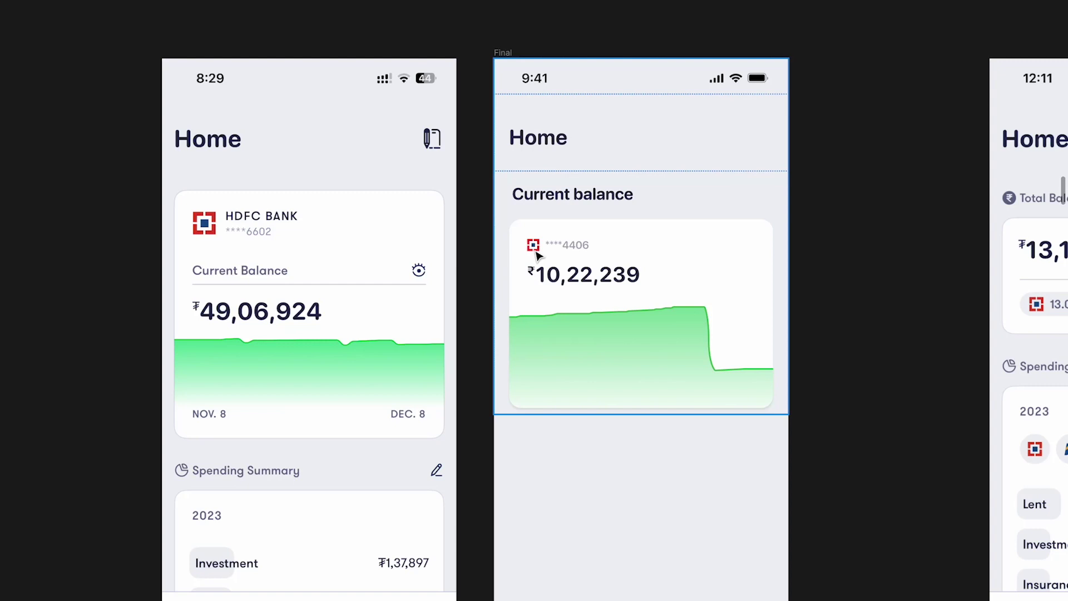
Compare the bank icons and account details on the existing Home screens with those in the adjacent Final frames
scroll(663, 296, "right", 10)
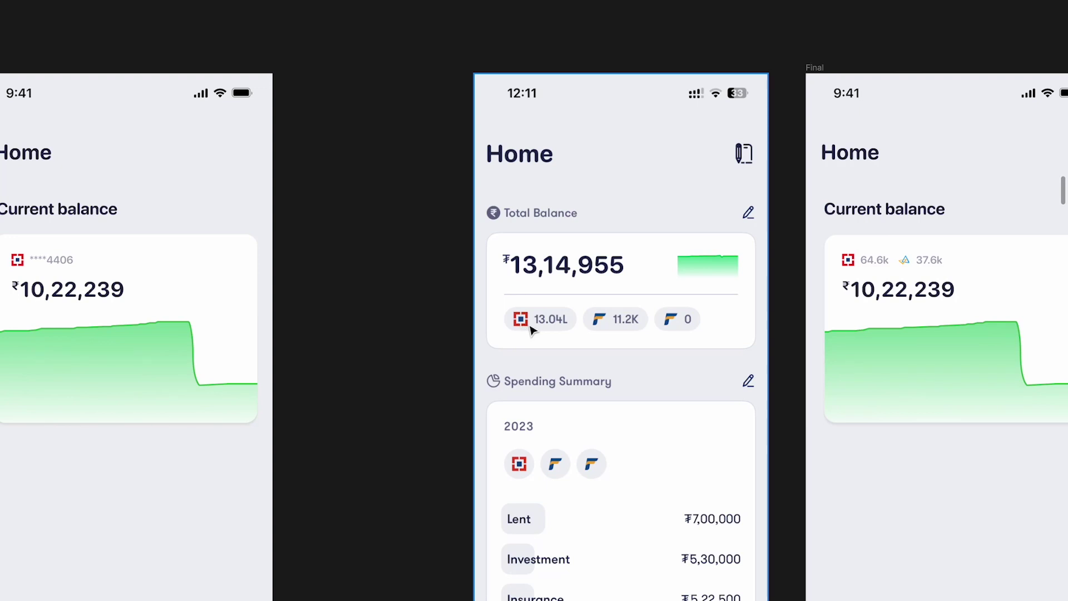
scroll(523, 329, "left", 3)
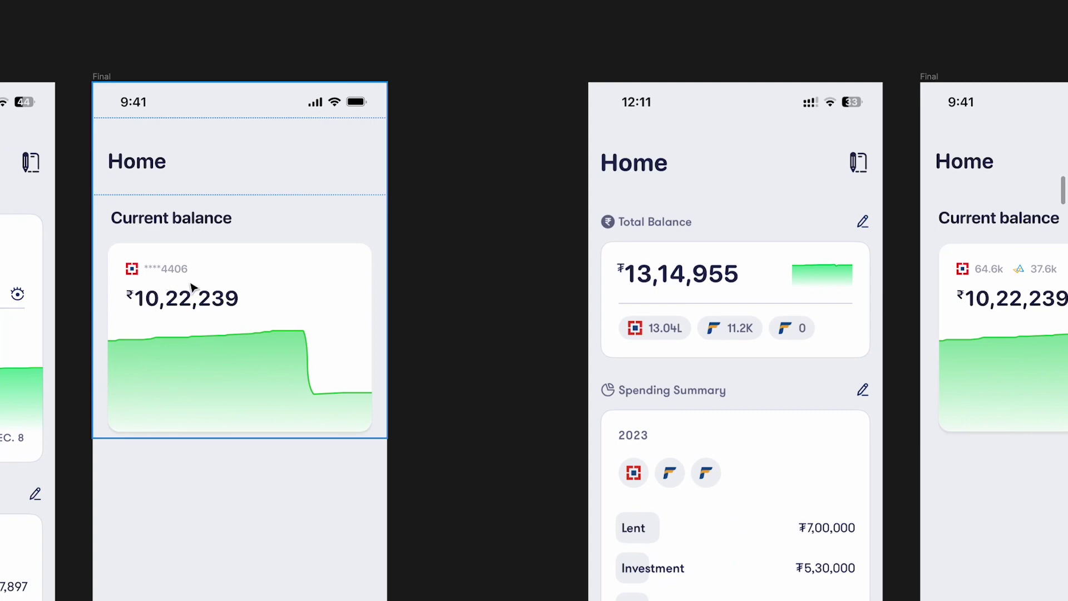
scroll(172, 279, "right", 5)
scroll(517, 281, "left", 3)
scroll(518, 281, "down", 2)
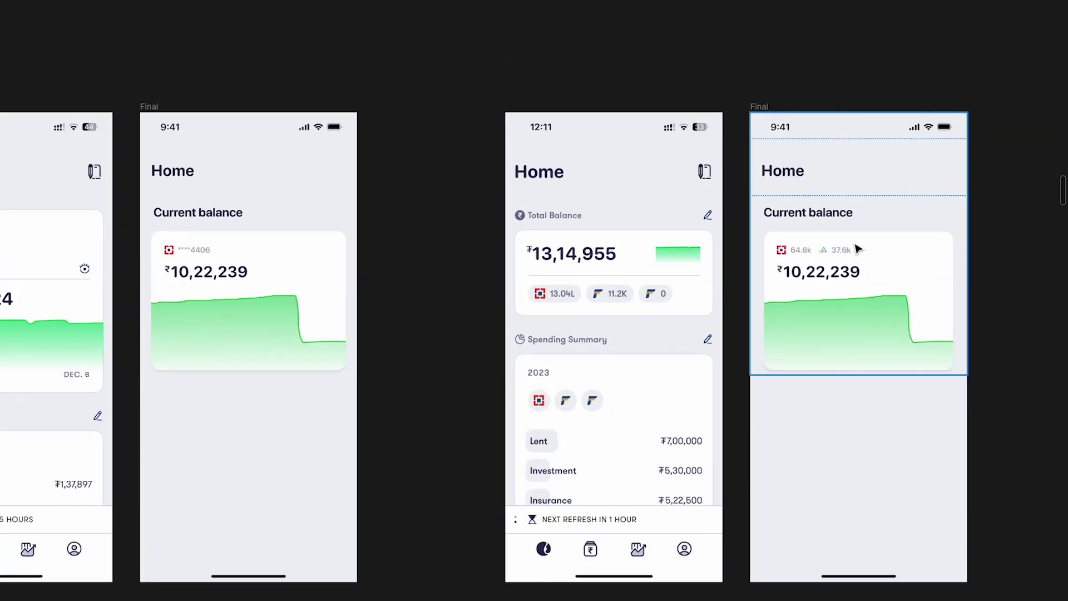
Compare the existing Current Balance and Total Balance cards with their redesigned counterparts placed side by side
scroll(539, 269, "left", 3)
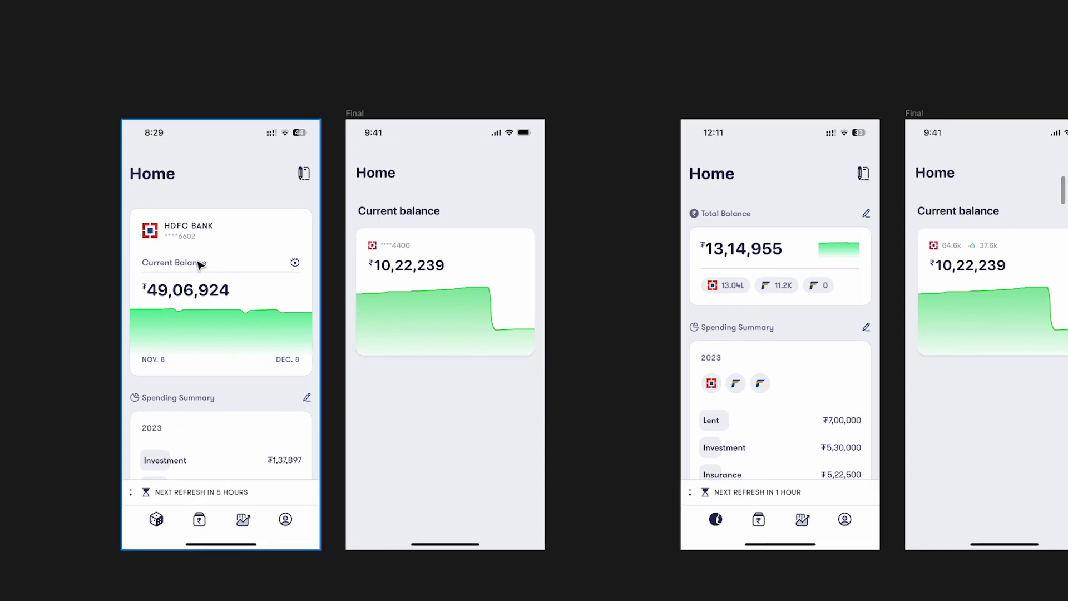
scroll(577, 246, "right", 2)
scroll(582, 243, "up", 3)
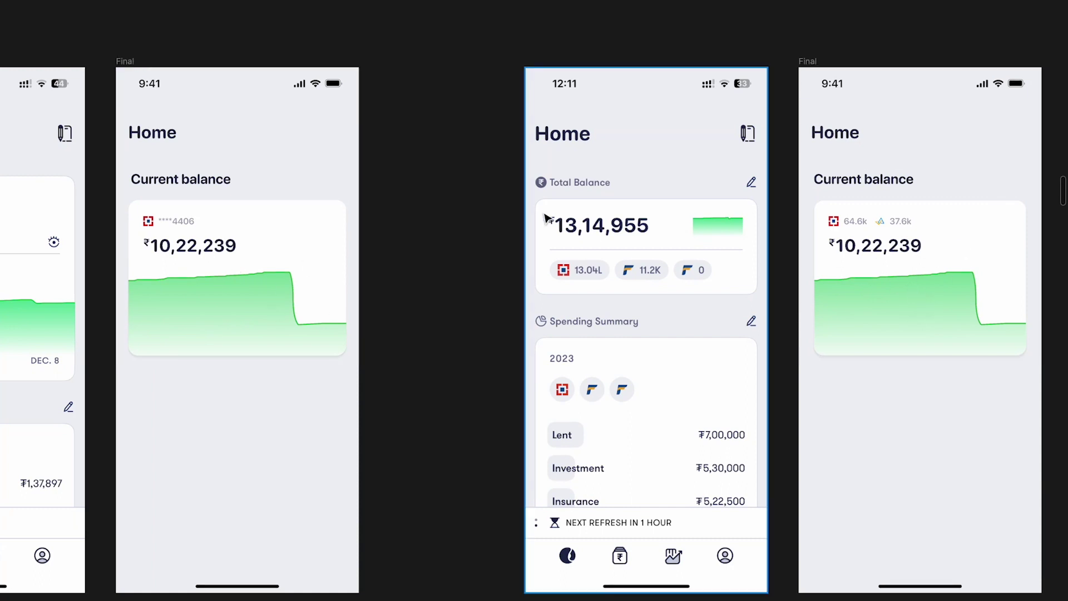
Select the Current balance section in the multi-account Final frame and compare it with the existing Total Balance card
left_click(297, 251)
left_click(298, 250)
left_click(1026, 238)
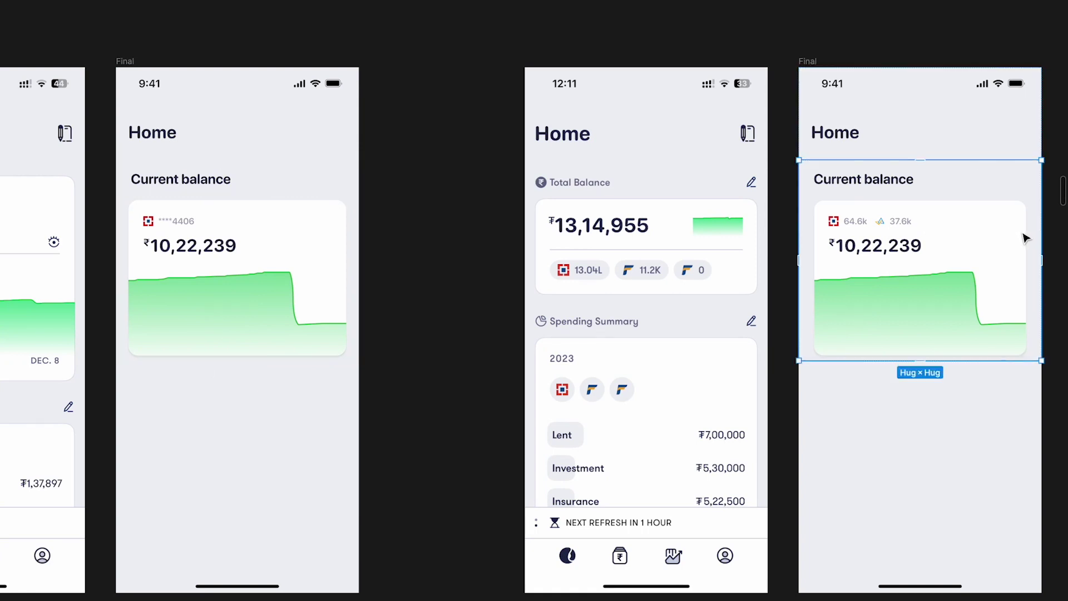
scroll(894, 226, "up", 3)
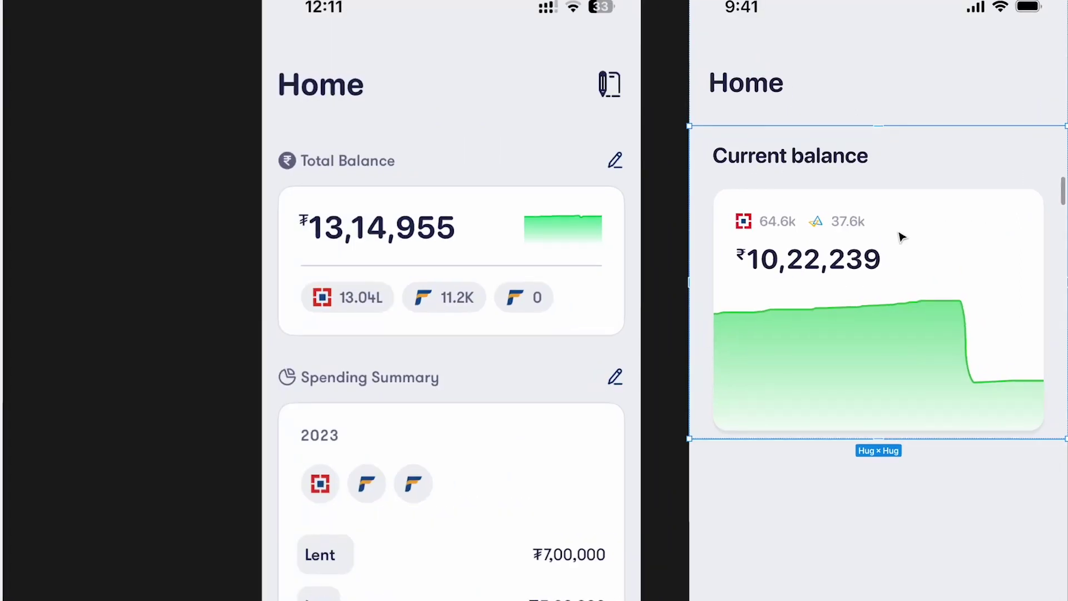
scroll(913, 236, "down", 1)
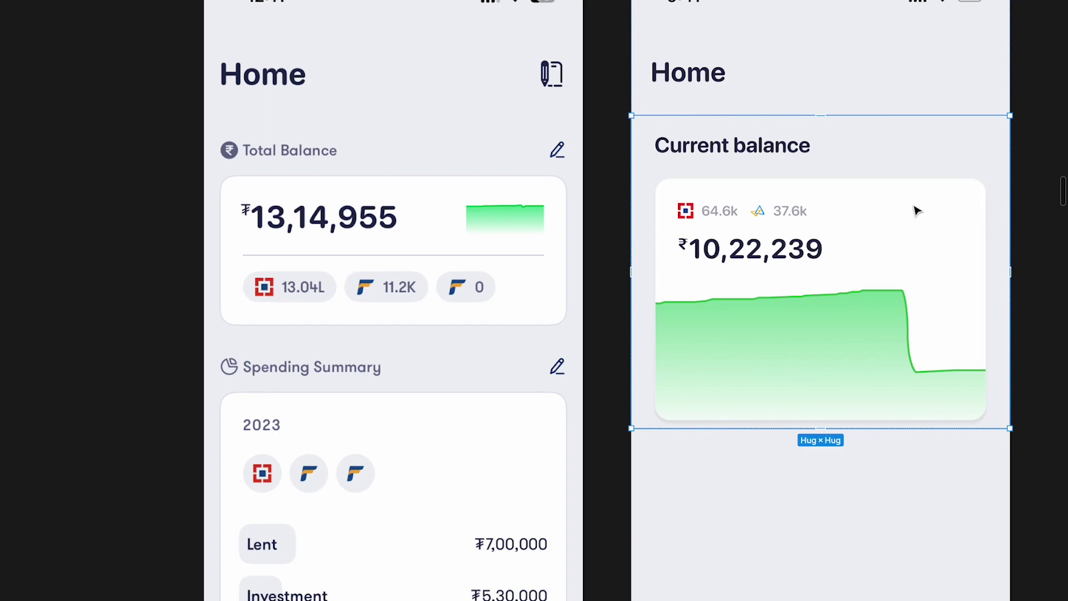
scroll(846, 214, "down", 5)
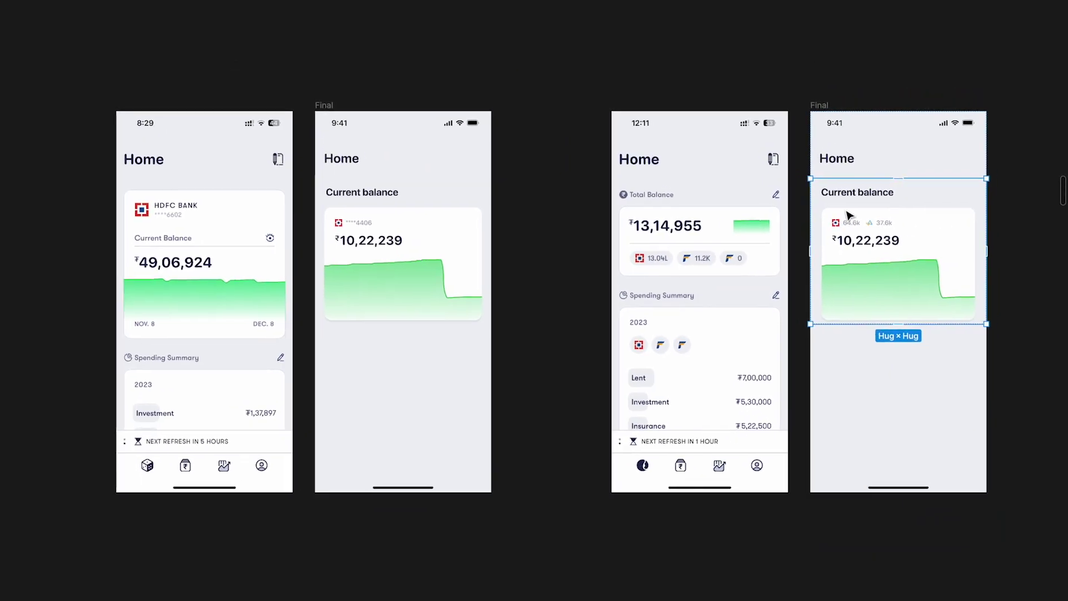